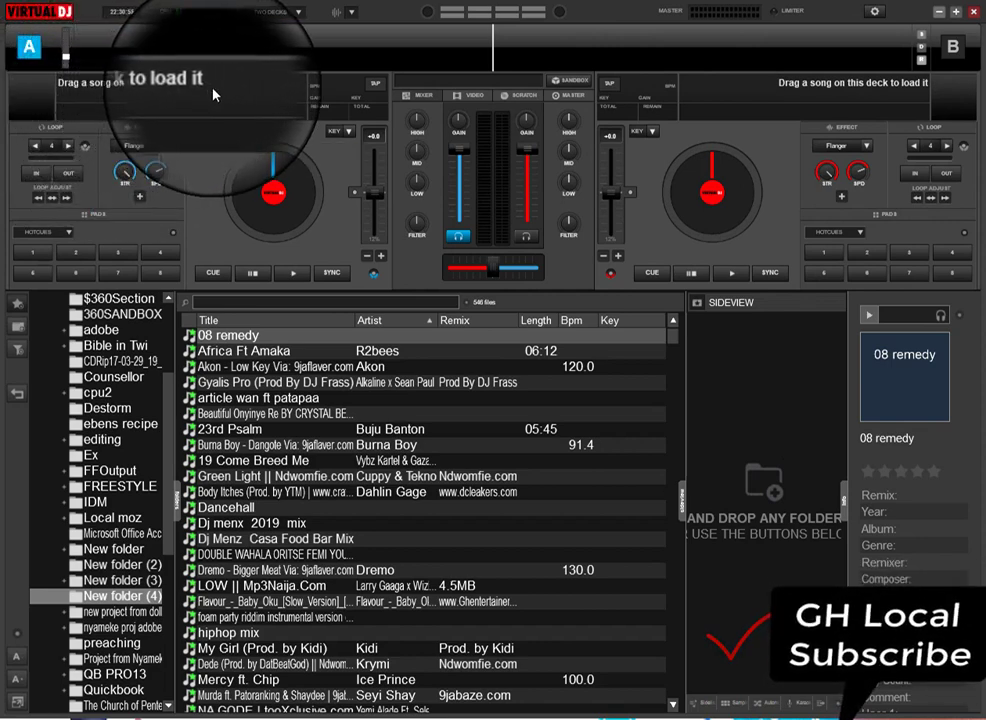
Load the track 08 remedy onto deck A.
{"action": "left_click_drag", "start_coordinate": [252, 342], "coordinate": [237, 207]}
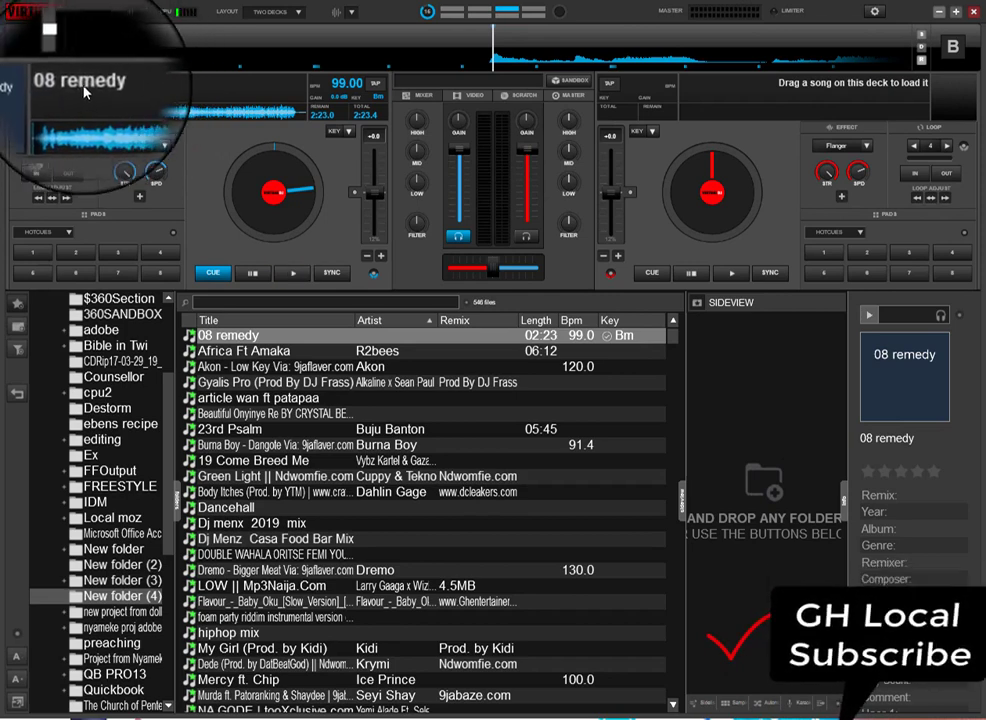
{"action": "right_click", "coordinate": [24, 102]}
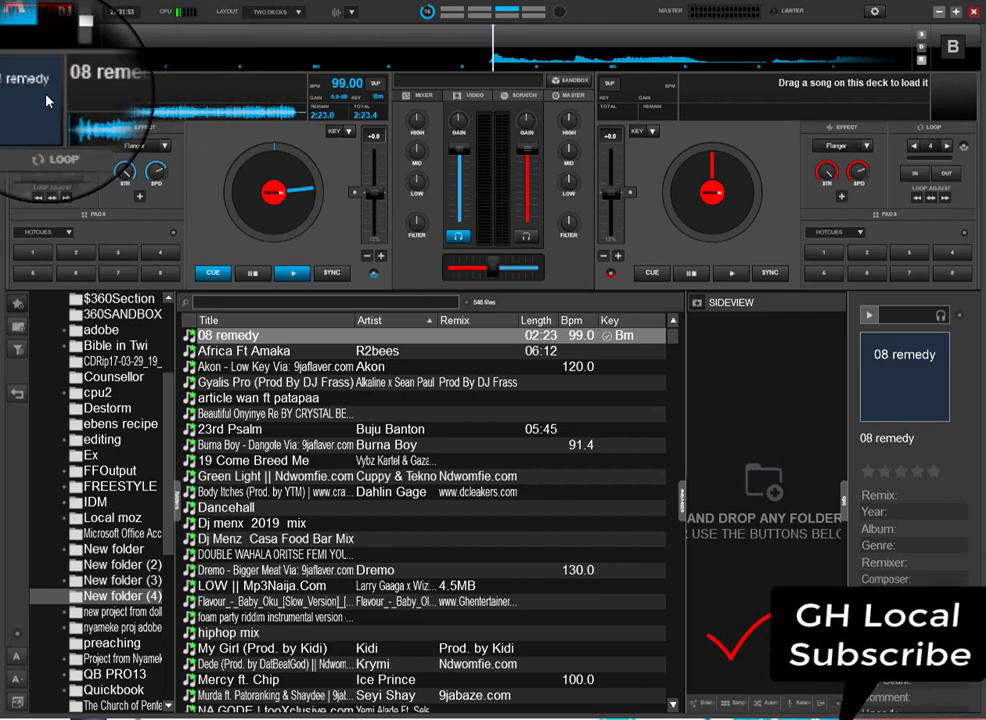
Reveal the cover-art browser above the track list and load Akon's Low Key from it onto deck A.
{"action": "left_click_drag", "start_coordinate": [320, 318], "coordinate": [288, 414]}
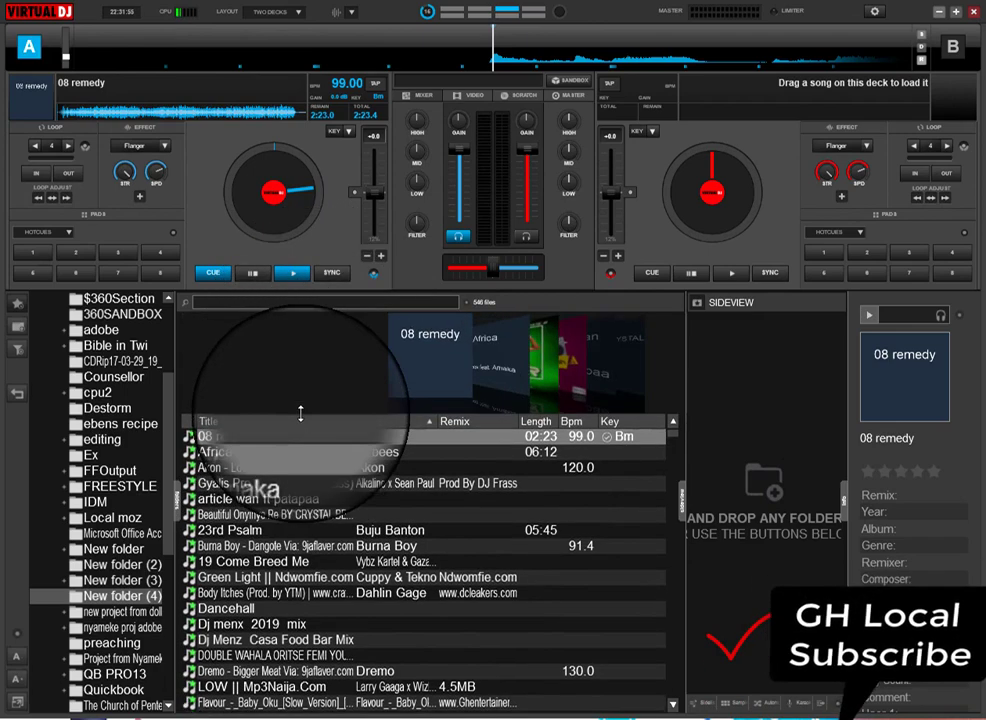
{"action": "left_click_drag", "start_coordinate": [528, 368], "coordinate": [40, 100]}
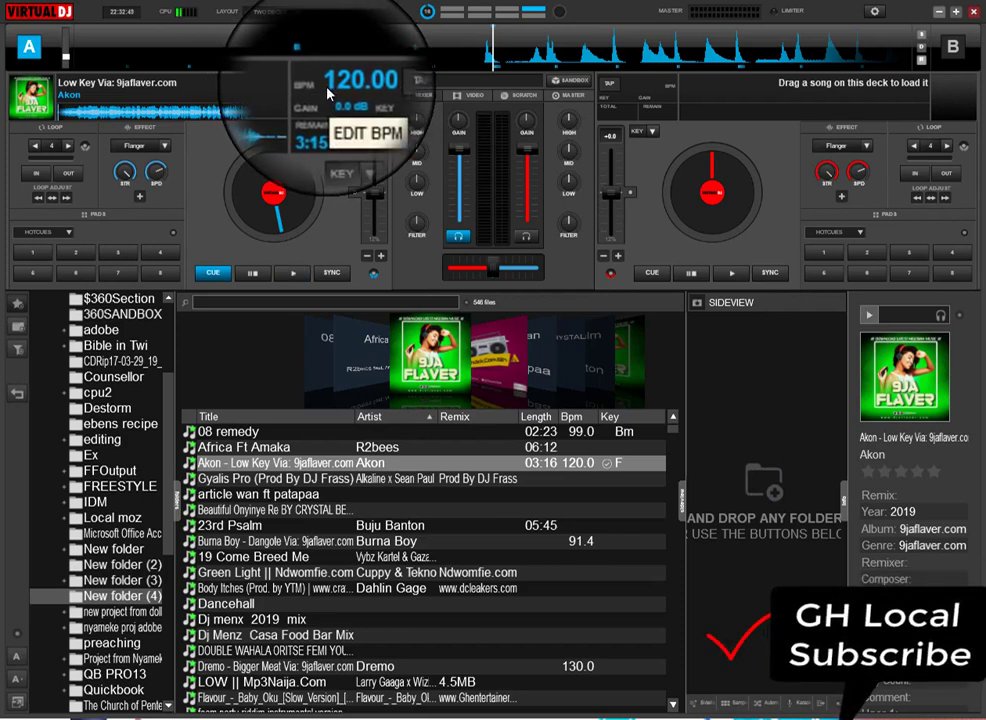
Look through the effects available for deck A and close the list without choosing one.
{"action": "left_click", "coordinate": [166, 148]}
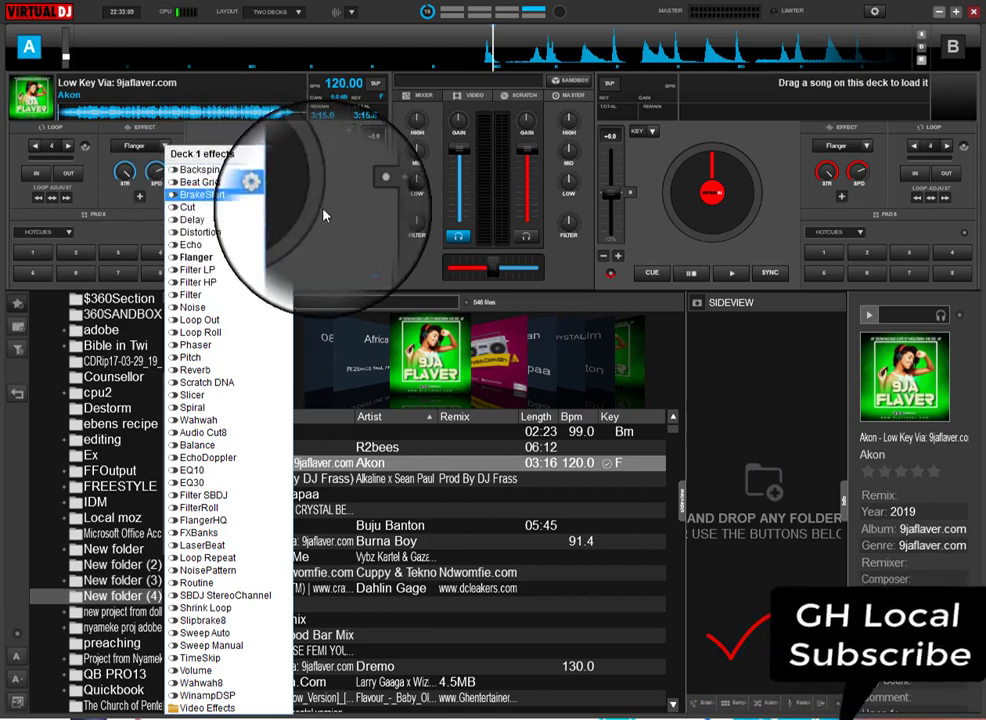
{"action": "left_click", "coordinate": [247, 176]}
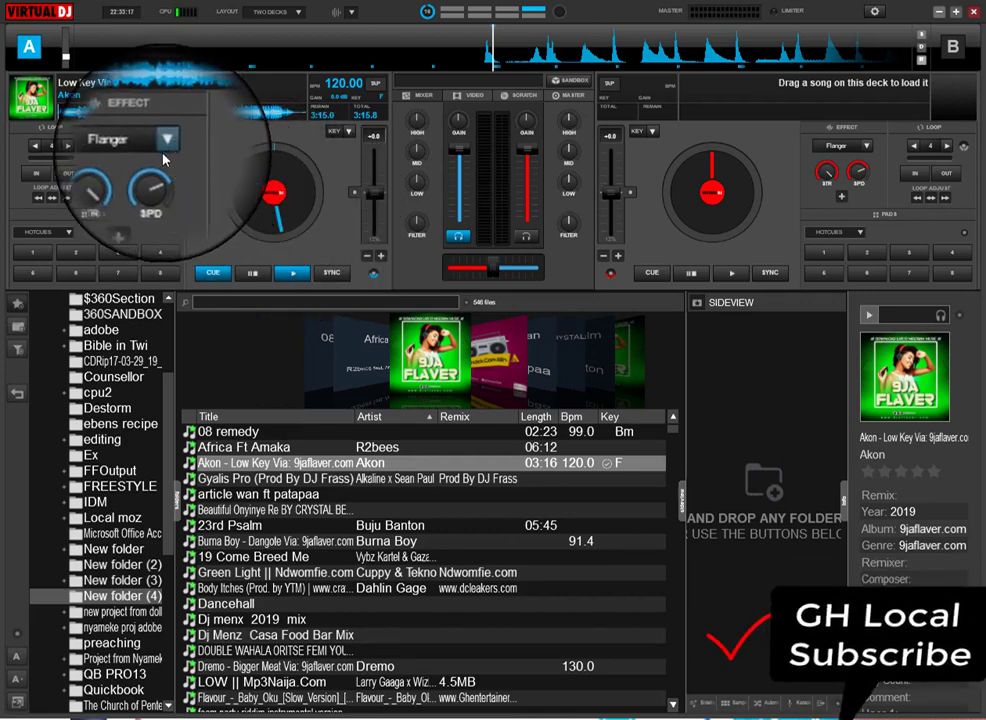
Activate the loop on deck A, raise its length to 64 beats and reduce it to 8 beats.
{"action": "left_click", "coordinate": [52, 148]}
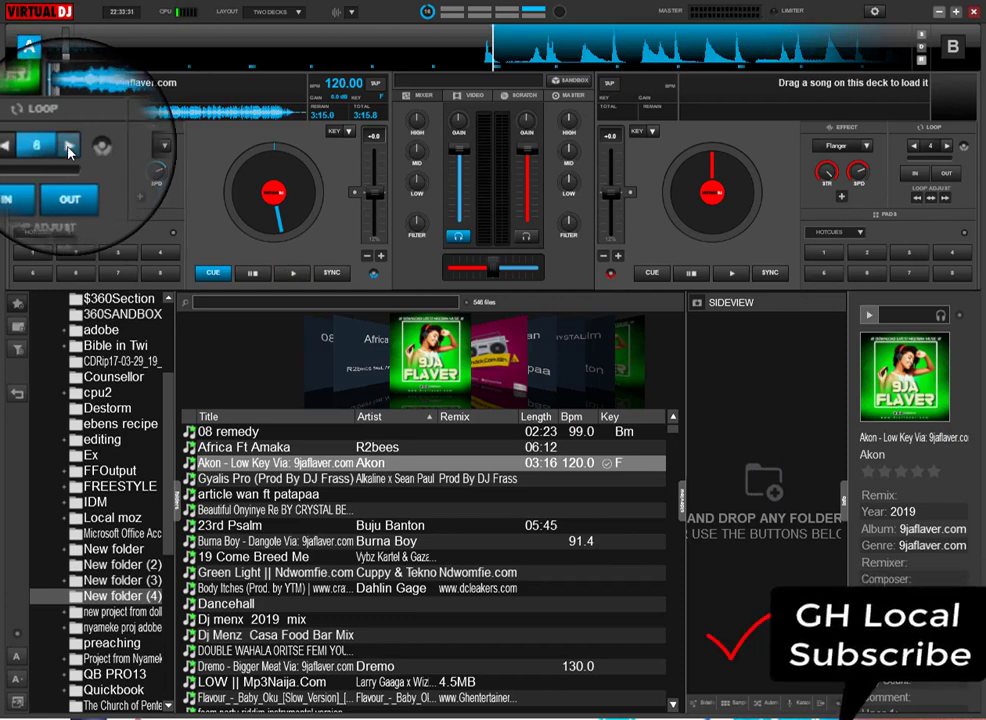
{"action": "left_click", "coordinate": [69, 148]}
{"action": "left_click", "coordinate": [69, 148]}
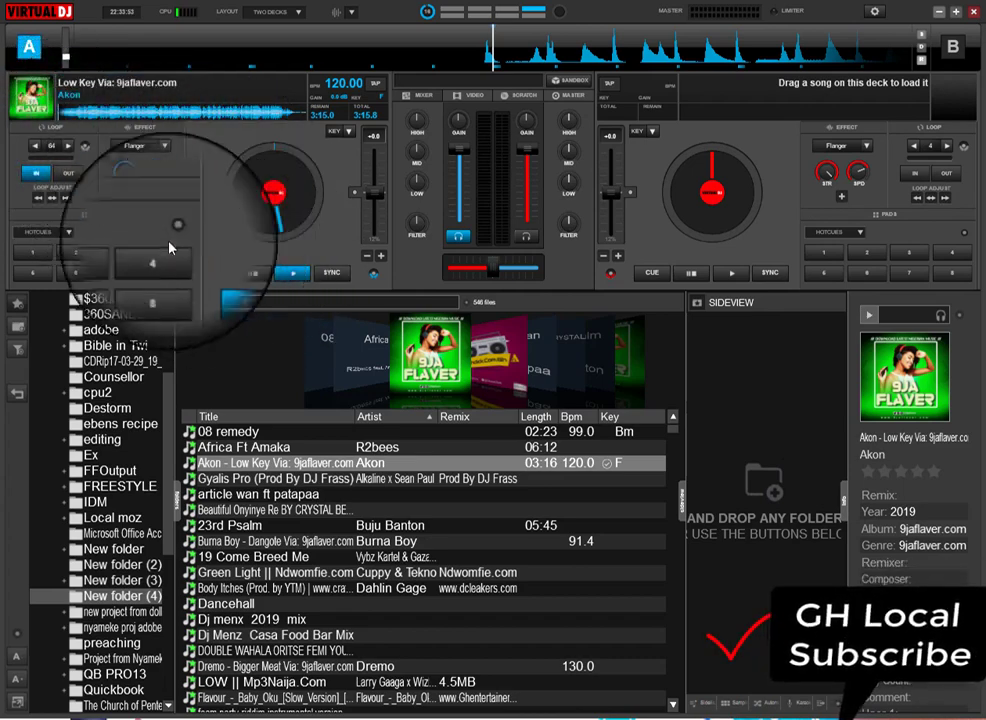
{"action": "left_click", "coordinate": [36, 148]}
{"action": "left_click", "coordinate": [36, 148]}
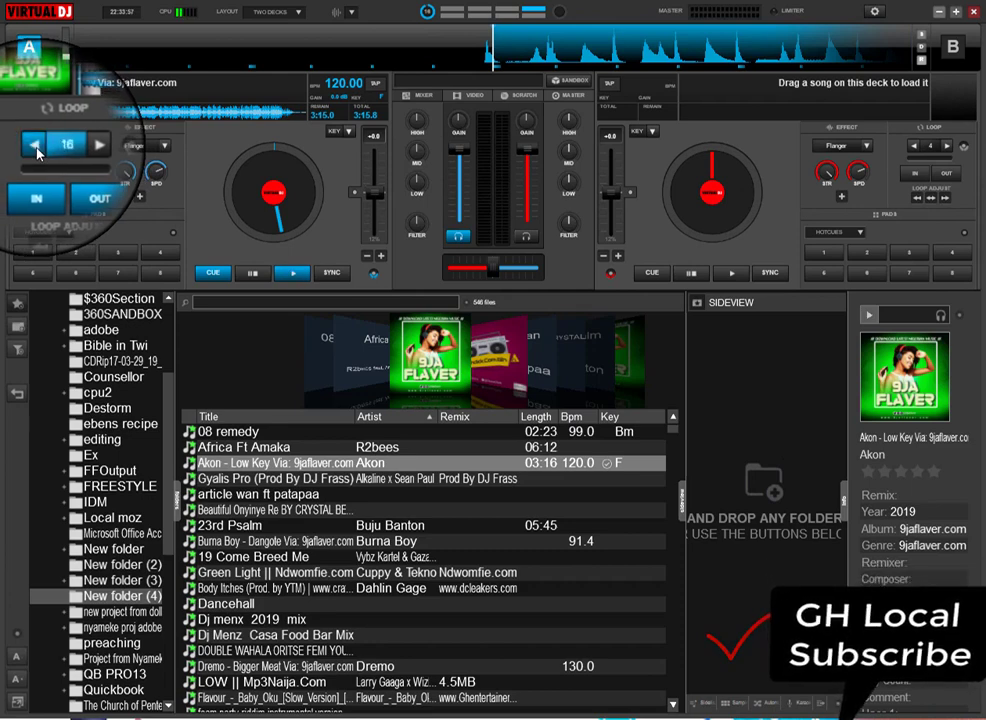
{"action": "left_click", "coordinate": [38, 150]}
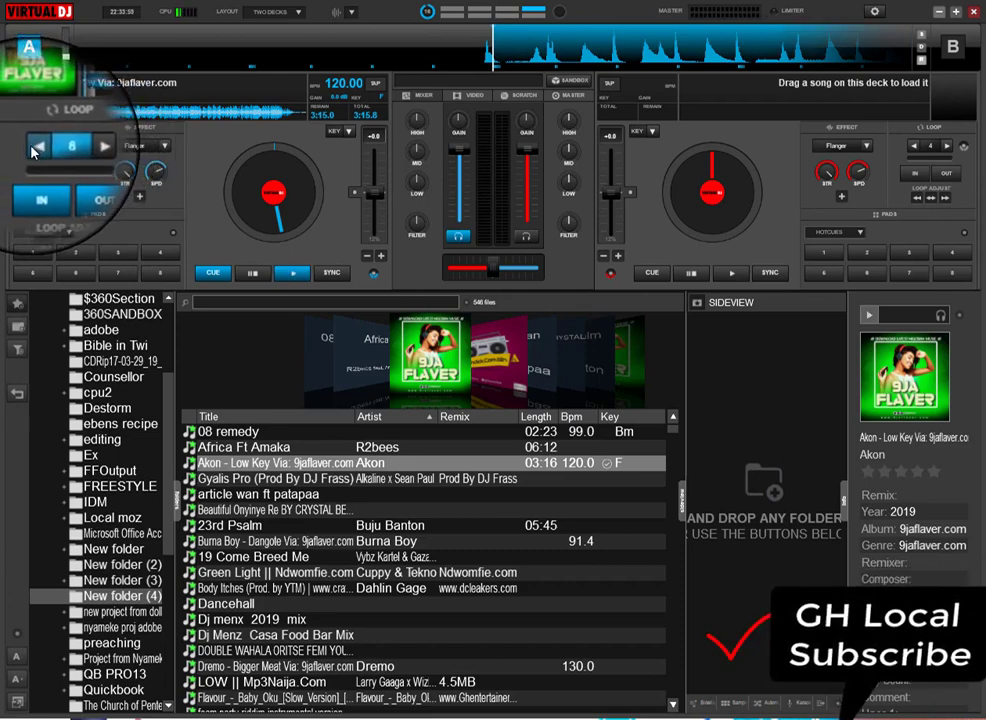
Play and pause the track on deck A, and lower the deck's pitch to -0.5.
{"action": "left_click", "coordinate": [293, 278]}
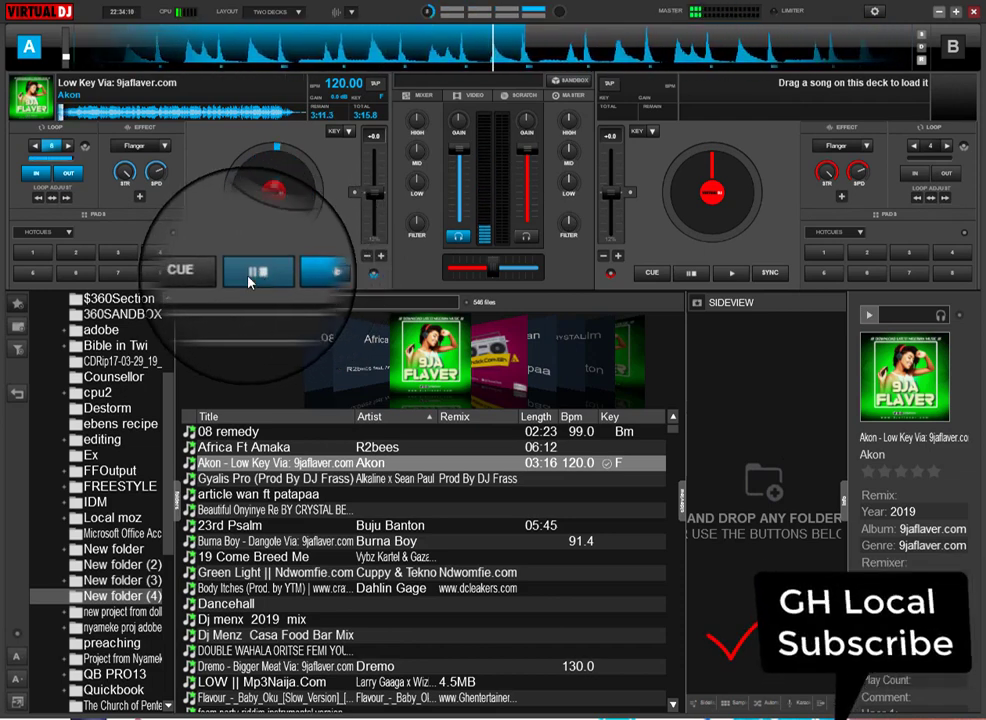
{"action": "left_click", "coordinate": [248, 283]}
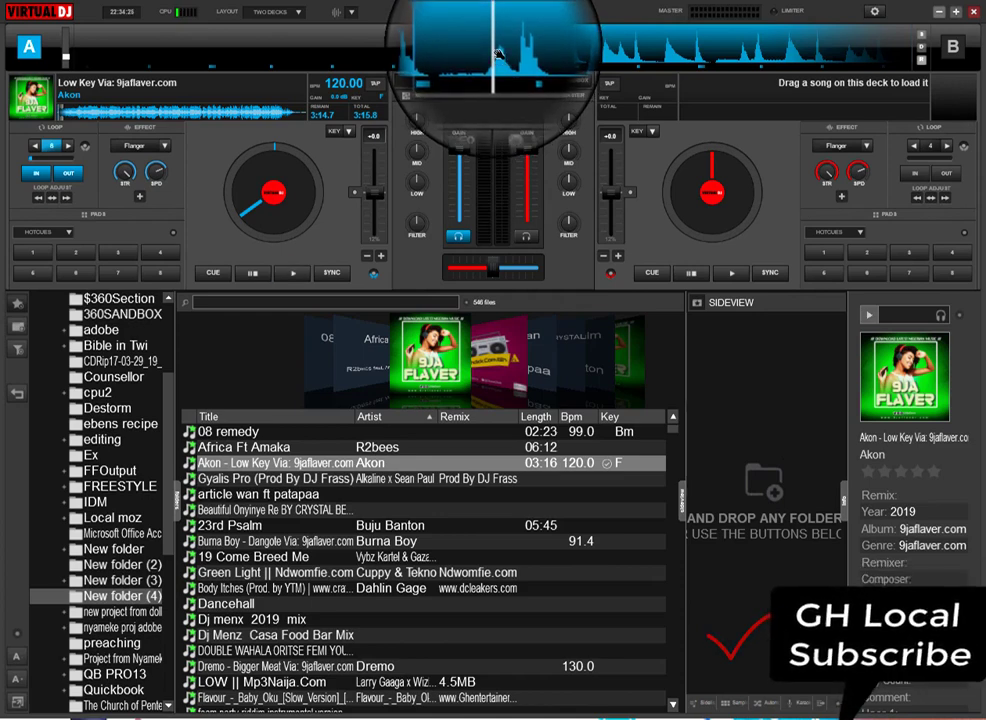
{"action": "key", "text": "space"}
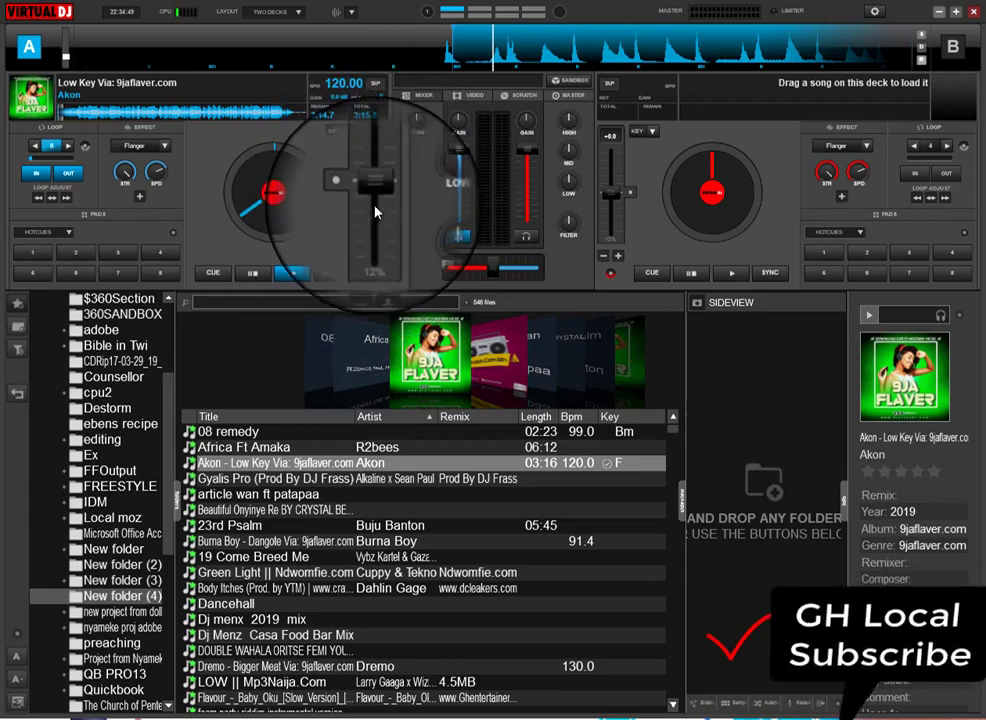
{"action": "mouse_move", "coordinate": [375, 198]}
{"action": "left_mouse_down"}
{"action": "mouse_move", "coordinate": [380, 170]}
{"action": "mouse_move", "coordinate": [380, 240]}
{"action": "mouse_move", "coordinate": [372, 165]}
{"action": "mouse_move", "coordinate": [375, 199]}
{"action": "left_mouse_up"}
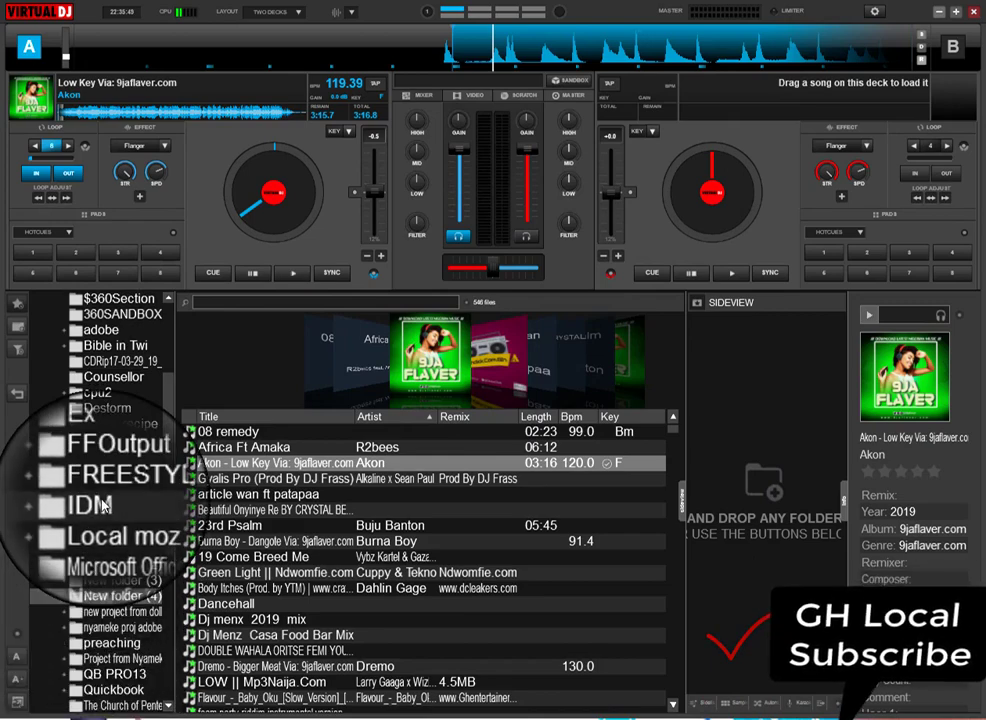
Collapse and re-expand Local Disk (E:) in the folder tree and open its New folder (4).
{"action": "scroll", "coordinate": [103, 507], "scroll_direction": "up", "scroll_amount": 2}
{"action": "scroll", "coordinate": [103, 507], "scroll_direction": "up", "scroll_amount": 2}
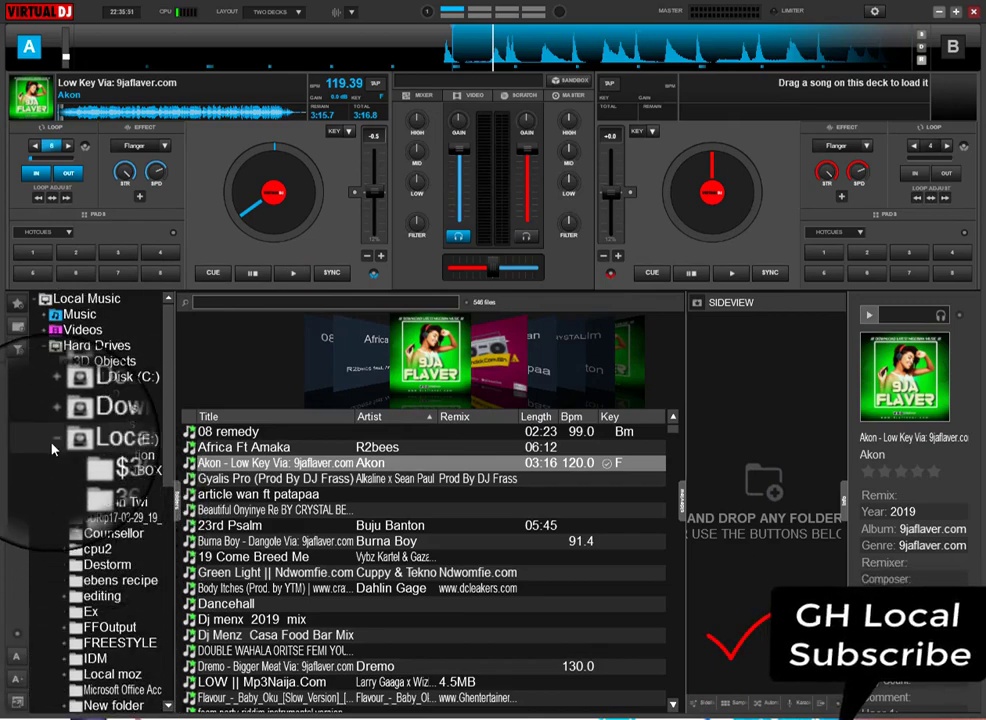
{"action": "left_click", "coordinate": [52, 447]}
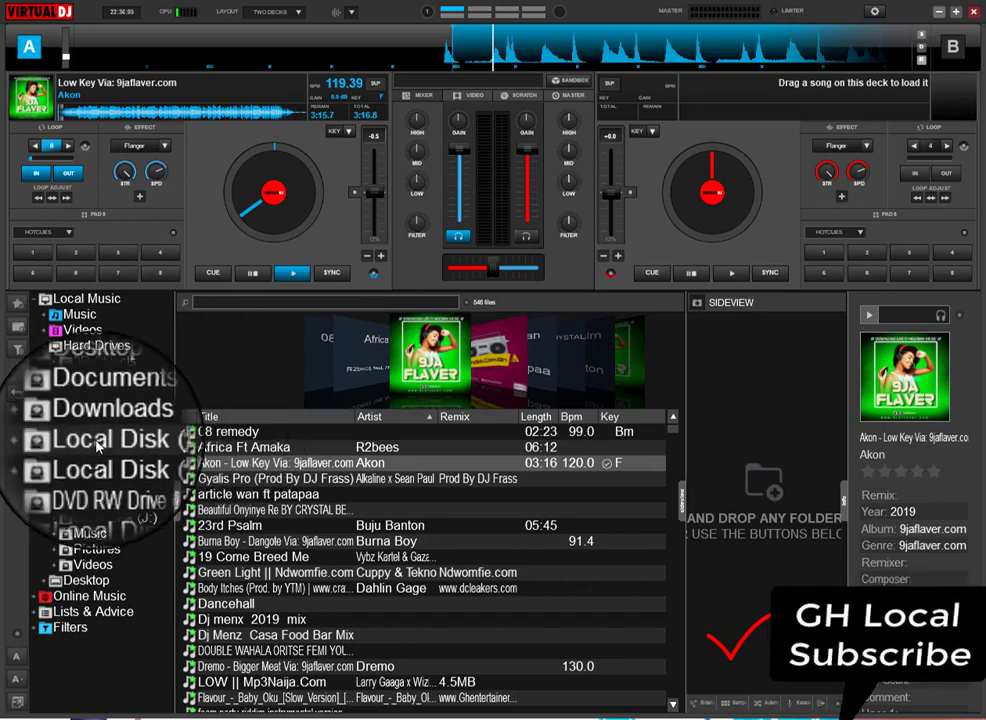
{"action": "left_click", "coordinate": [97, 441]}
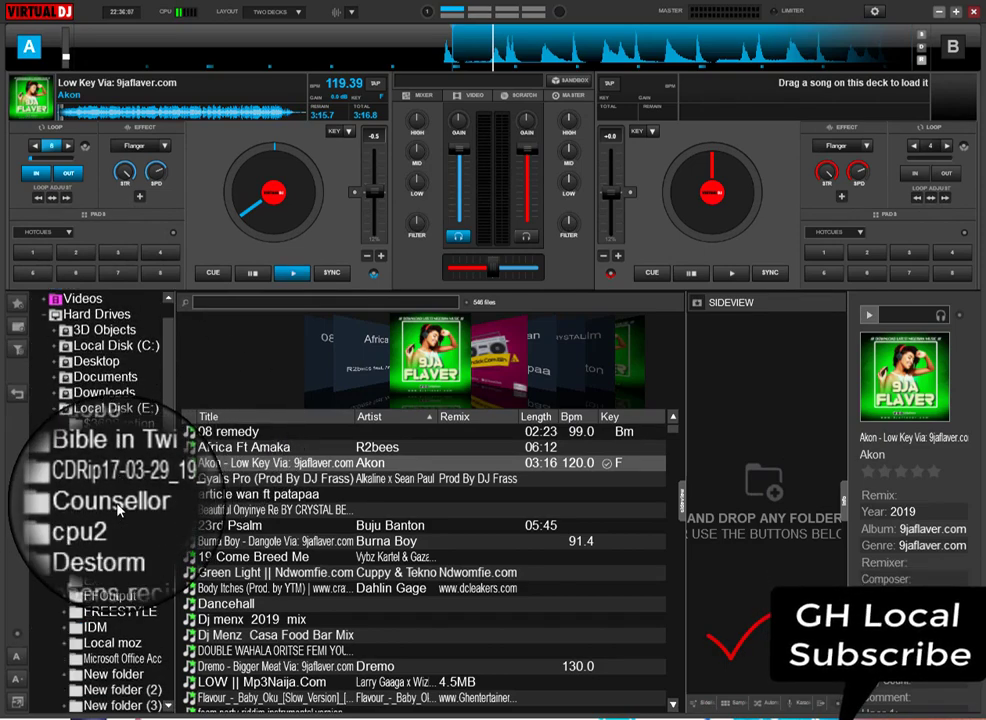
{"action": "scroll", "coordinate": [118, 510], "scroll_direction": "down", "scroll_amount": 5}
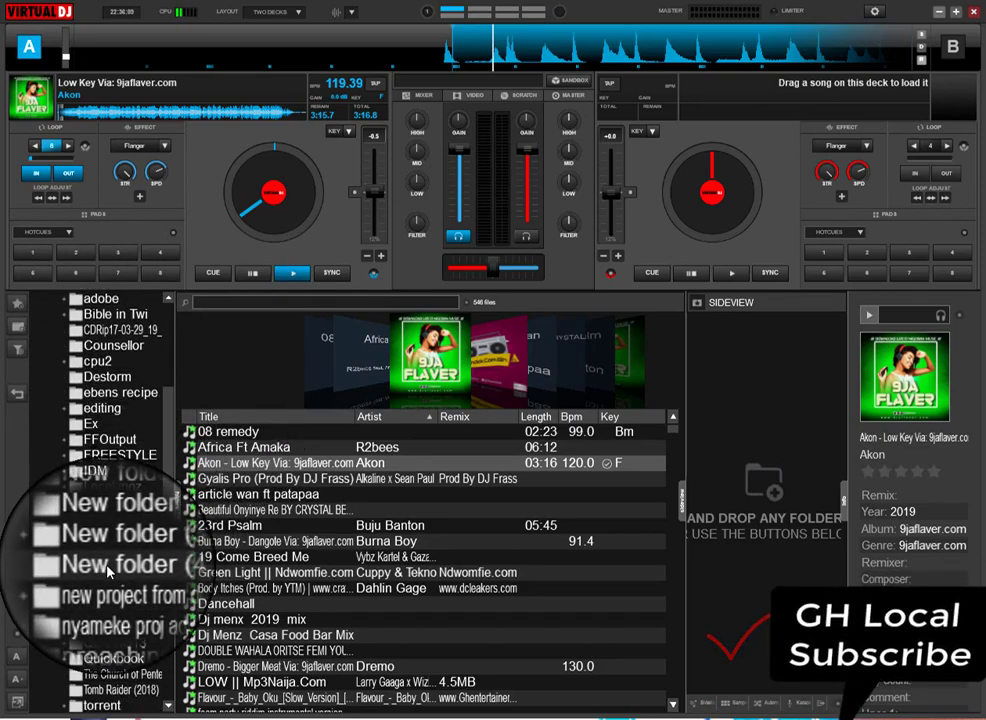
{"action": "left_click", "coordinate": [107, 566]}
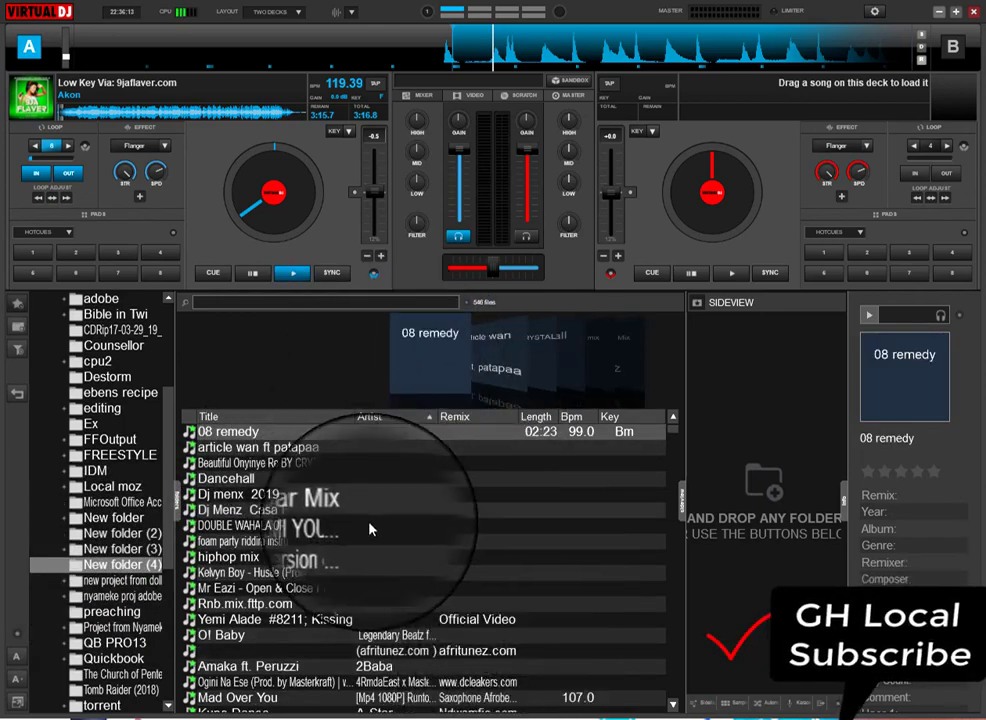
Browse New folder (4), select the track Moving On (Prod. By Willis Beatz) and hide the cover-art browser.
{"action": "scroll", "coordinate": [280, 480], "scroll_direction": "down", "scroll_amount": 6}
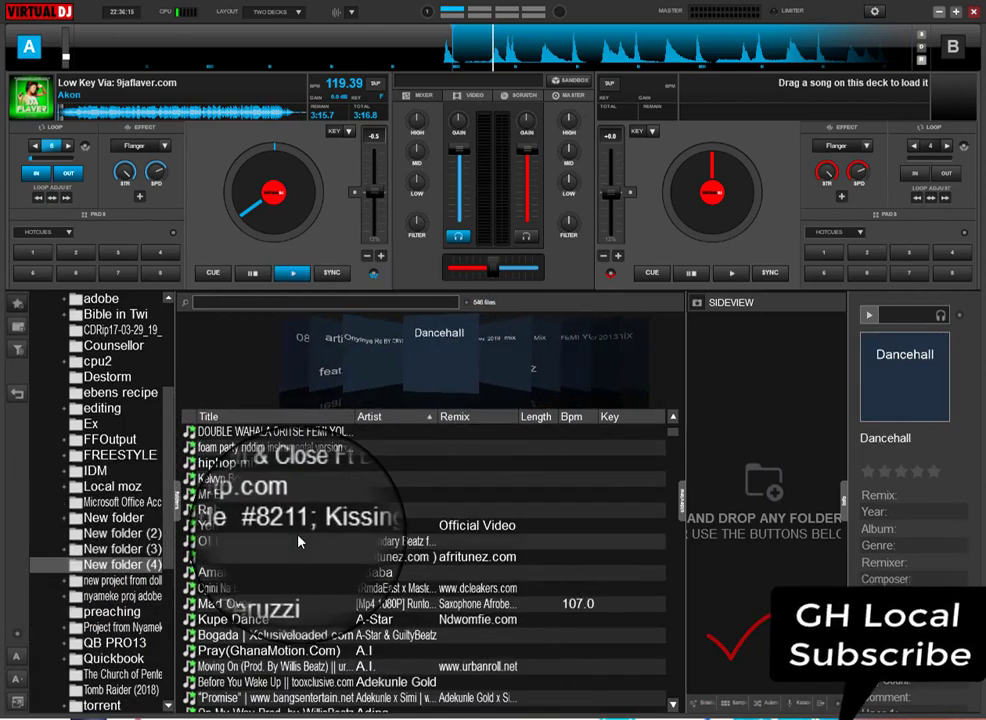
{"action": "left_click", "coordinate": [298, 540]}
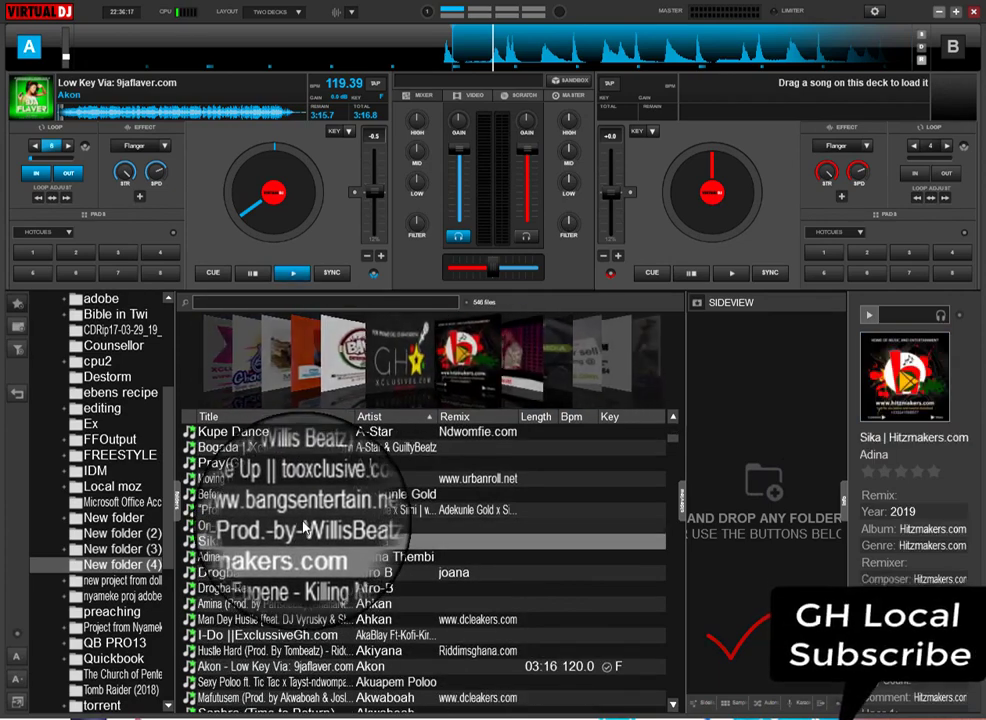
{"action": "scroll", "coordinate": [300, 530], "scroll_direction": "down", "scroll_amount": 3}
{"action": "scroll", "coordinate": [305, 530], "scroll_direction": "down", "scroll_amount": 1}
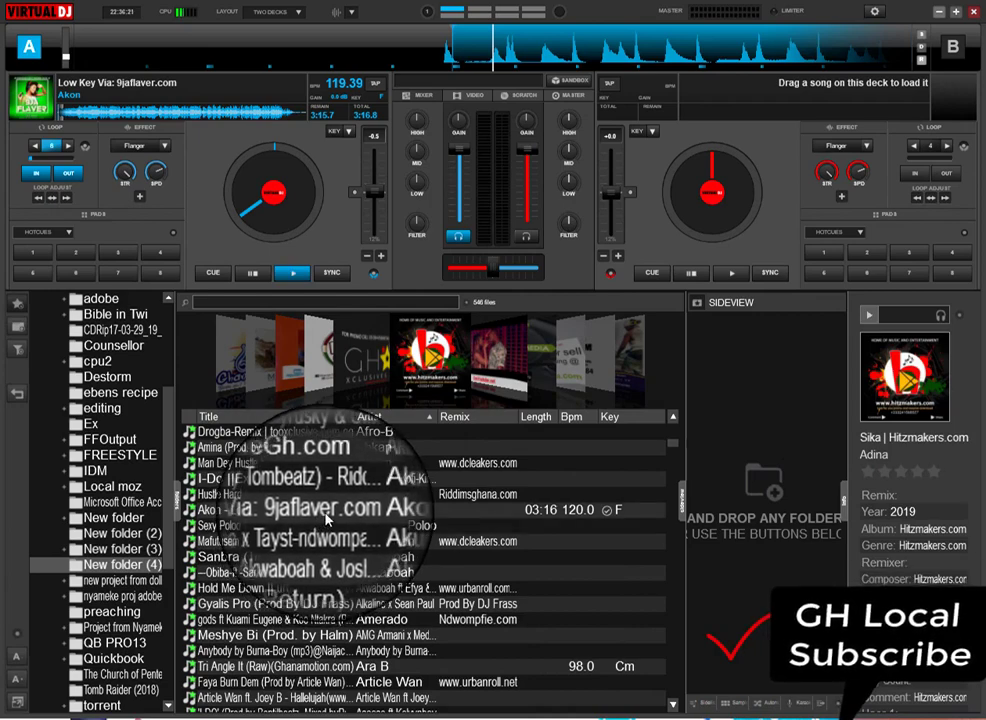
{"action": "scroll", "coordinate": [335, 515], "scroll_direction": "up", "scroll_amount": 2}
{"action": "scroll", "coordinate": [335, 515], "scroll_direction": "up", "scroll_amount": 3}
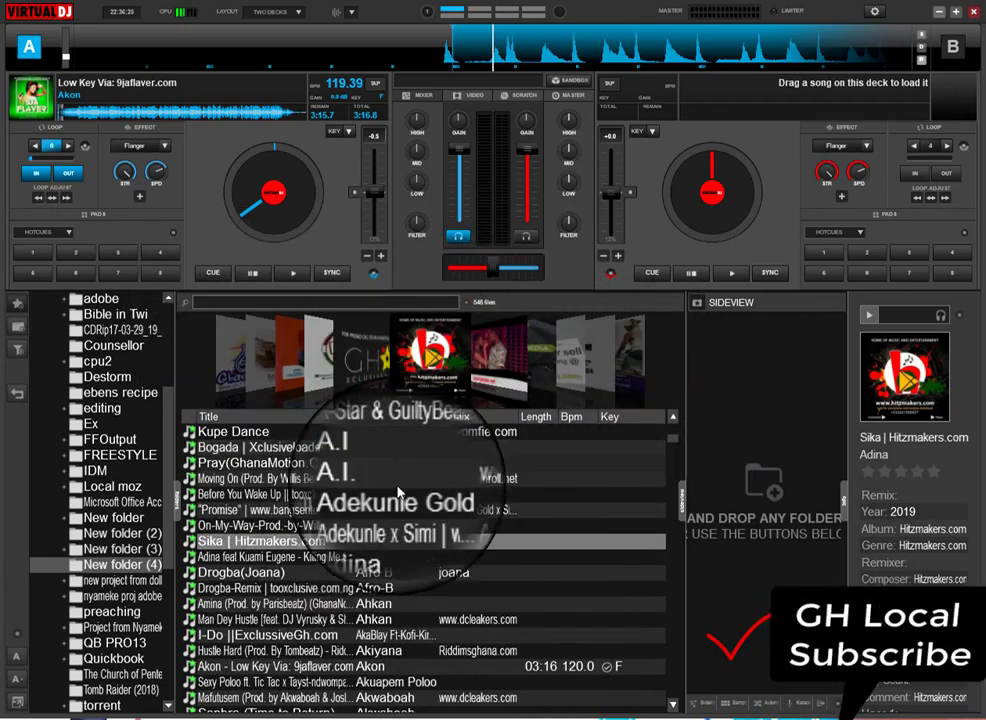
{"action": "left_click", "coordinate": [383, 480]}
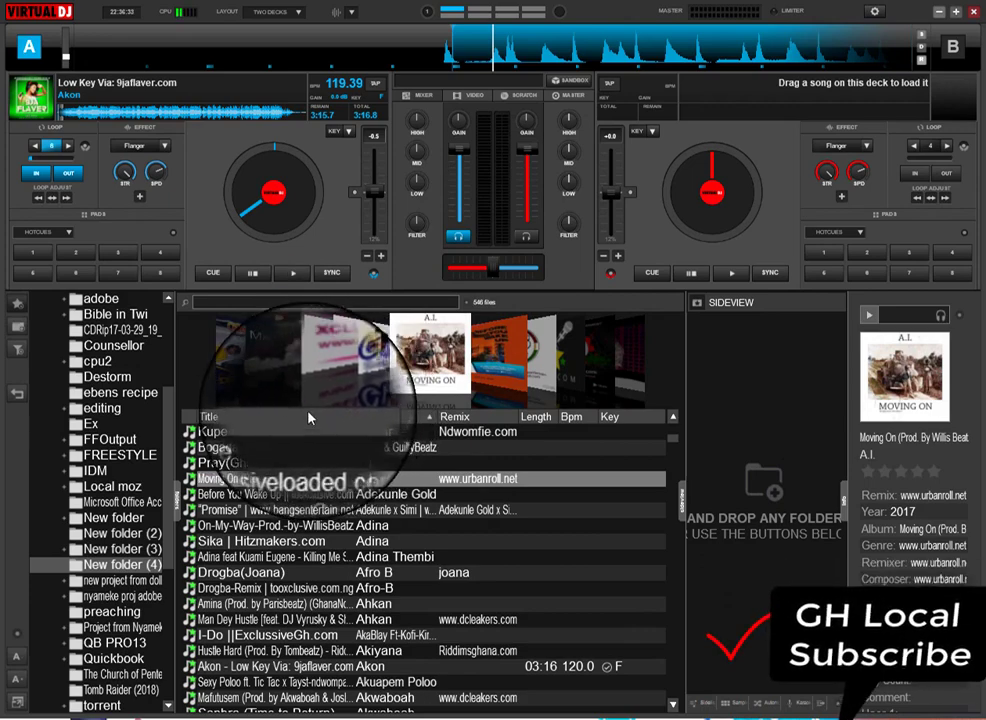
{"action": "left_click_drag", "start_coordinate": [308, 410], "coordinate": [315, 307]}
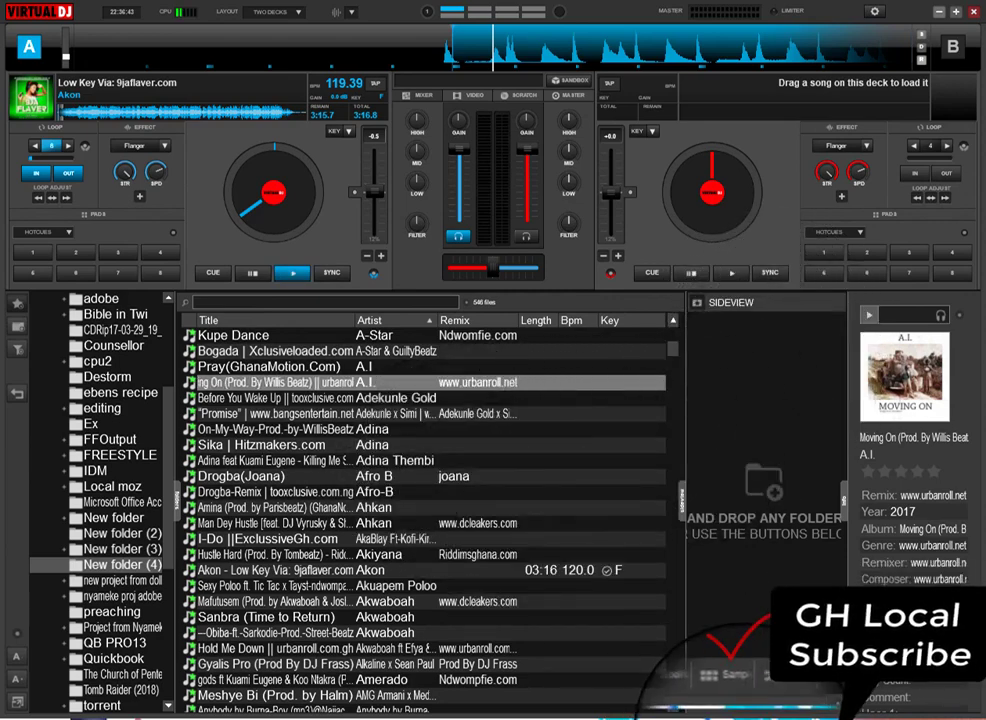
Show the sampler in the side view and trigger its Air Horn, Siren, Explosion and Applause samples.
{"action": "left_click", "coordinate": [706, 703]}
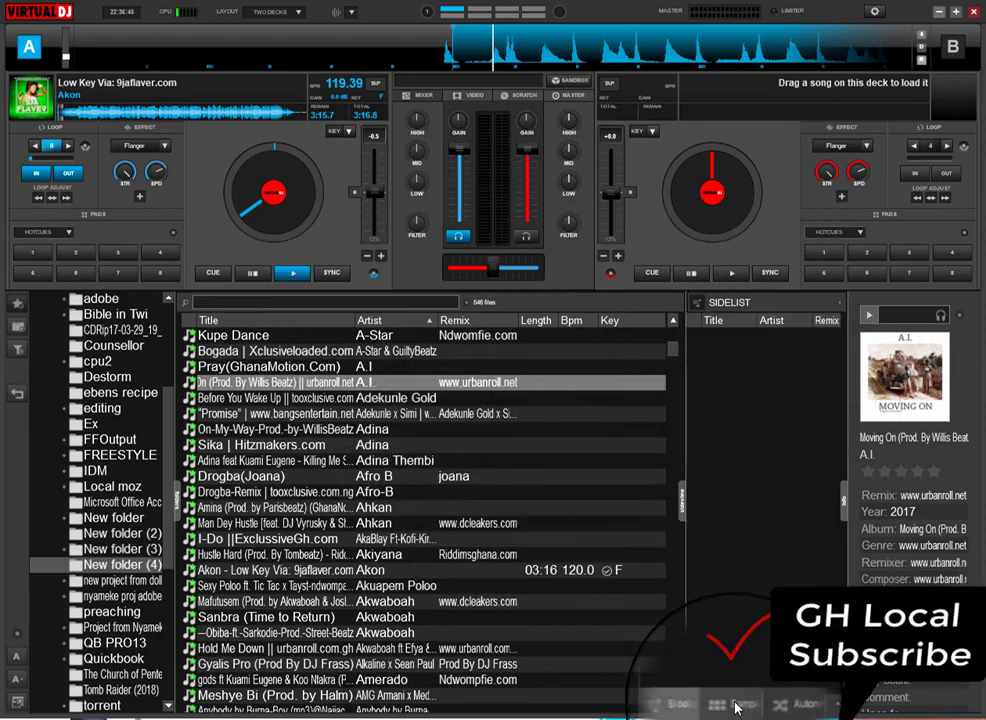
{"action": "left_click", "coordinate": [737, 706]}
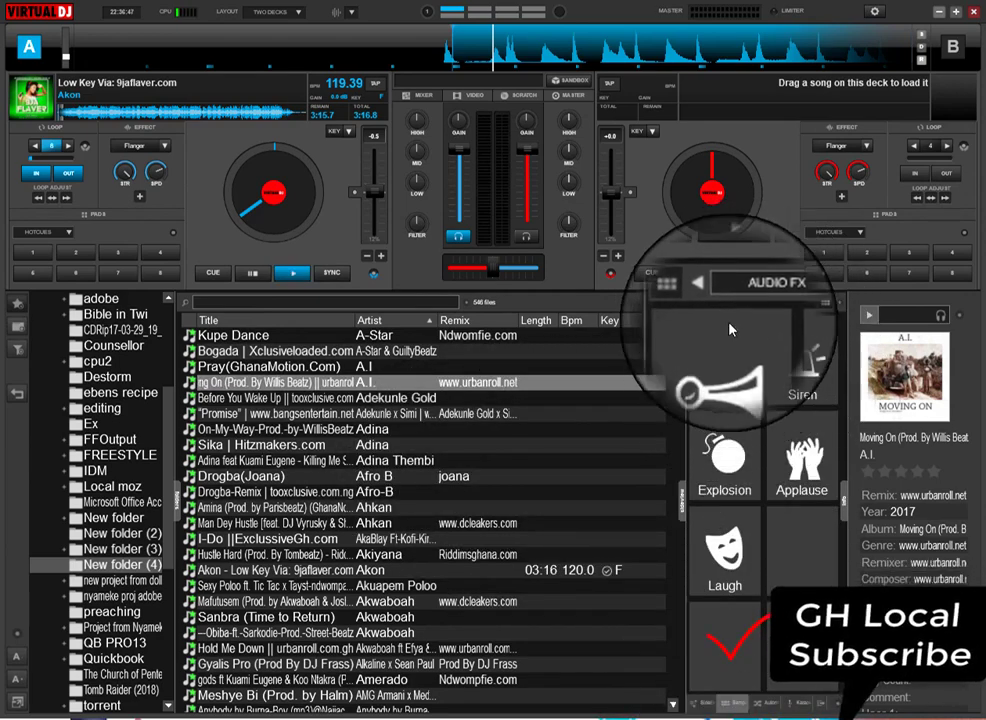
{"action": "left_click", "coordinate": [726, 375]}
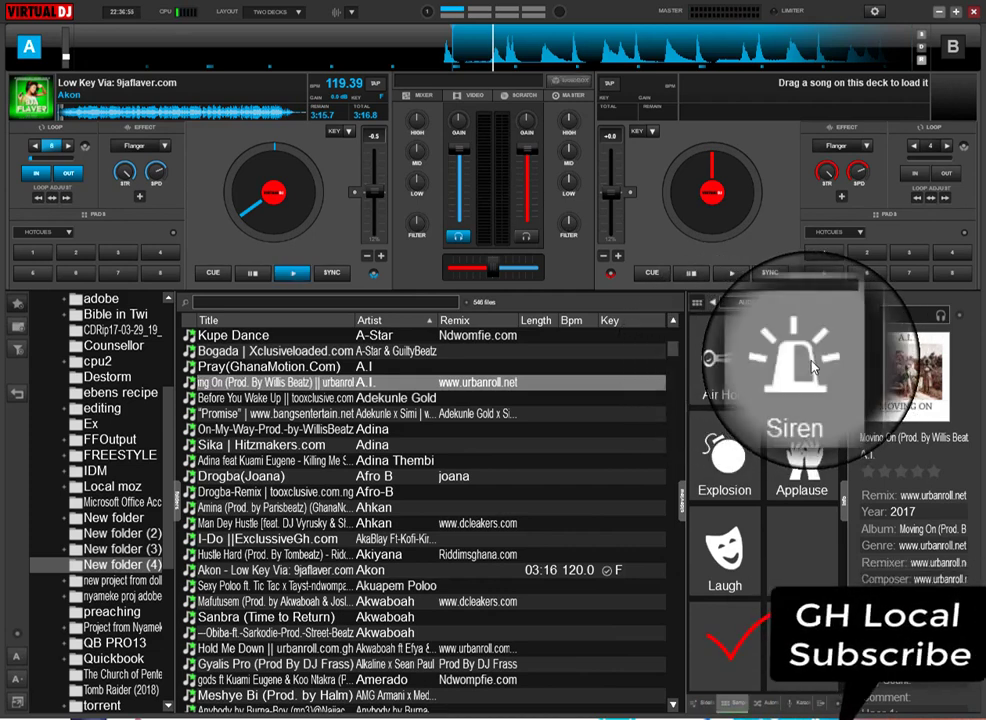
{"action": "left_click", "coordinate": [812, 368]}
{"action": "left_click", "coordinate": [741, 466]}
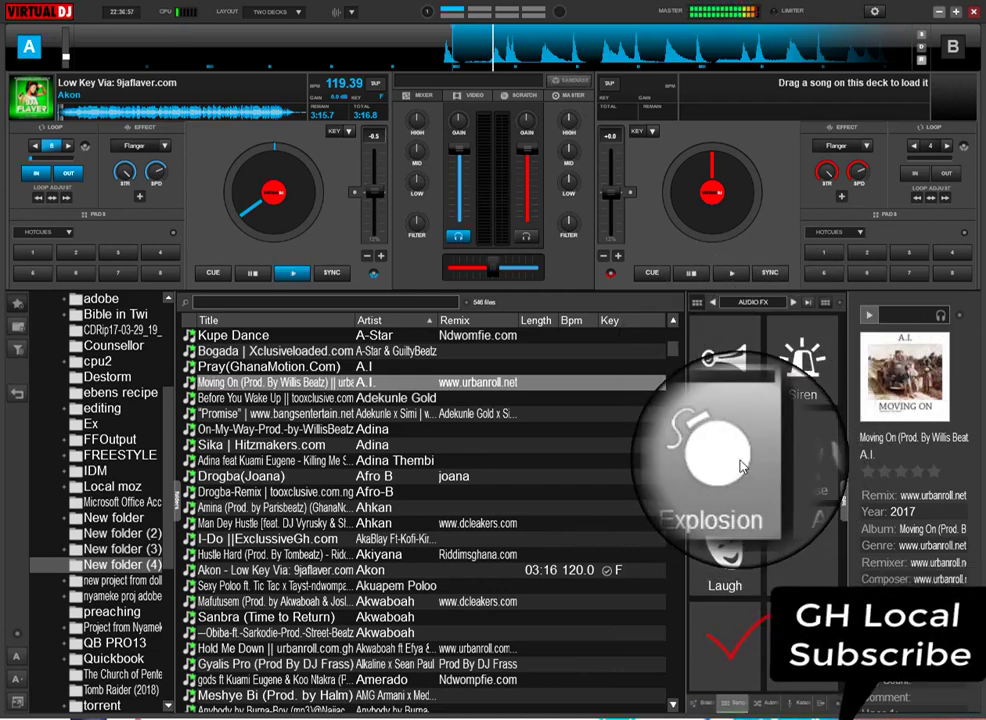
{"action": "left_click", "coordinate": [805, 455]}
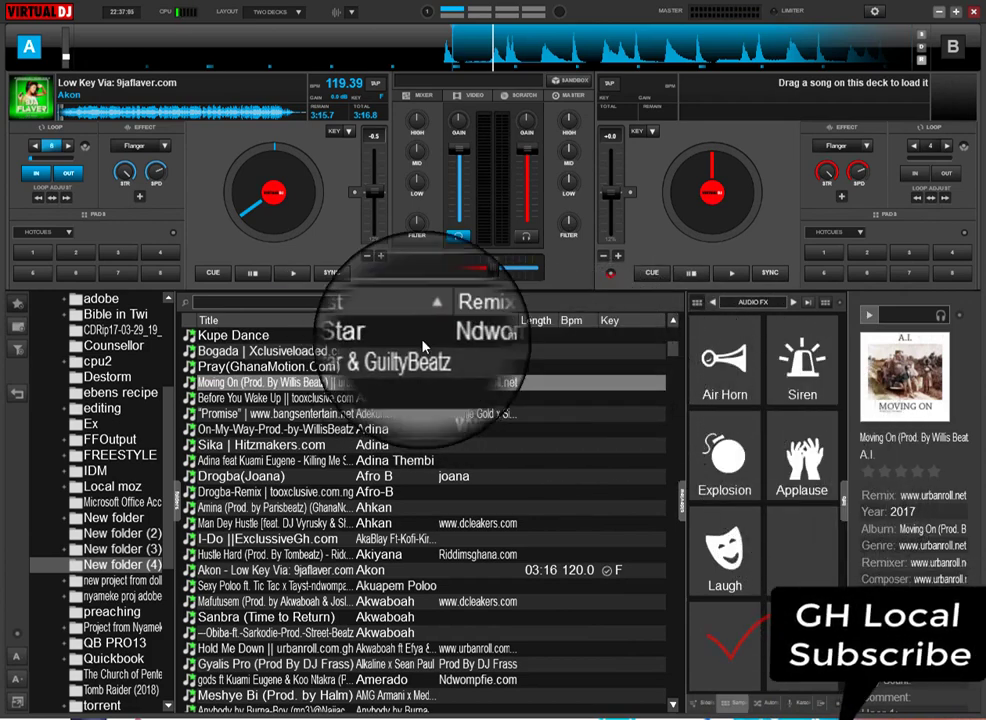
Select all tracks in New folder (4) and start a batch analysis of them for BPM.
{"action": "left_click", "coordinate": [450, 336]}
{"action": "scroll", "coordinate": [474, 500], "scroll_direction": "down", "scroll_amount": 2}
{"action": "scroll", "coordinate": [474, 514], "scroll_direction": "down", "scroll_amount": 5}
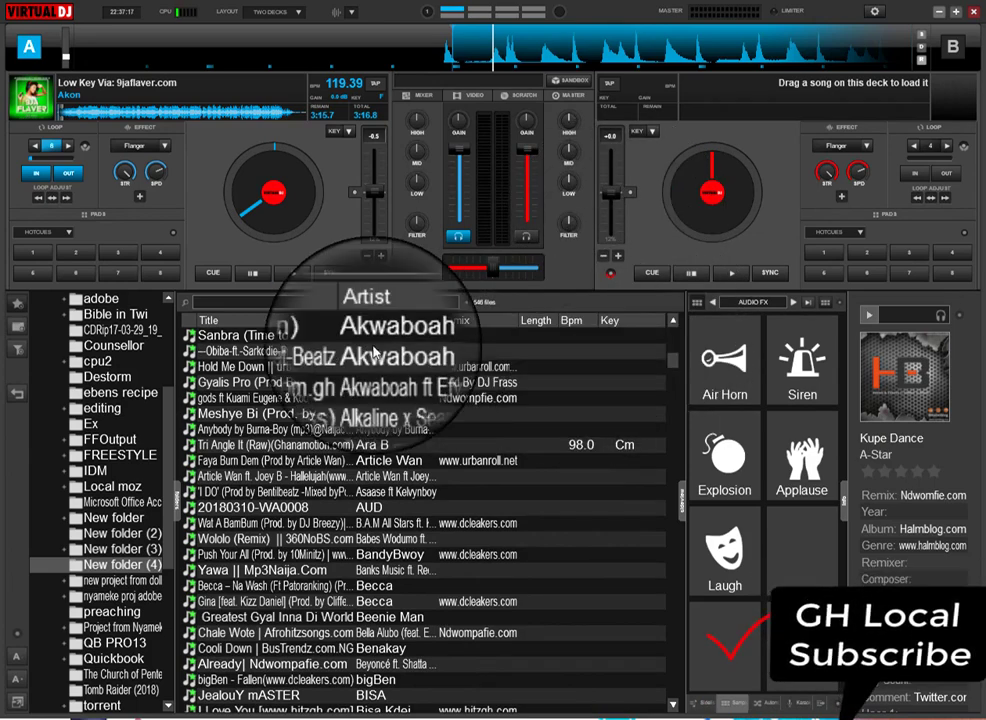
{"action": "left_click", "coordinate": [430, 336]}
{"action": "scroll", "coordinate": [450, 503], "scroll_direction": "up", "scroll_amount": 4}
{"action": "scroll", "coordinate": [440, 380], "scroll_direction": "up", "scroll_amount": 3}
{"action": "left_click", "coordinate": [430, 336]}
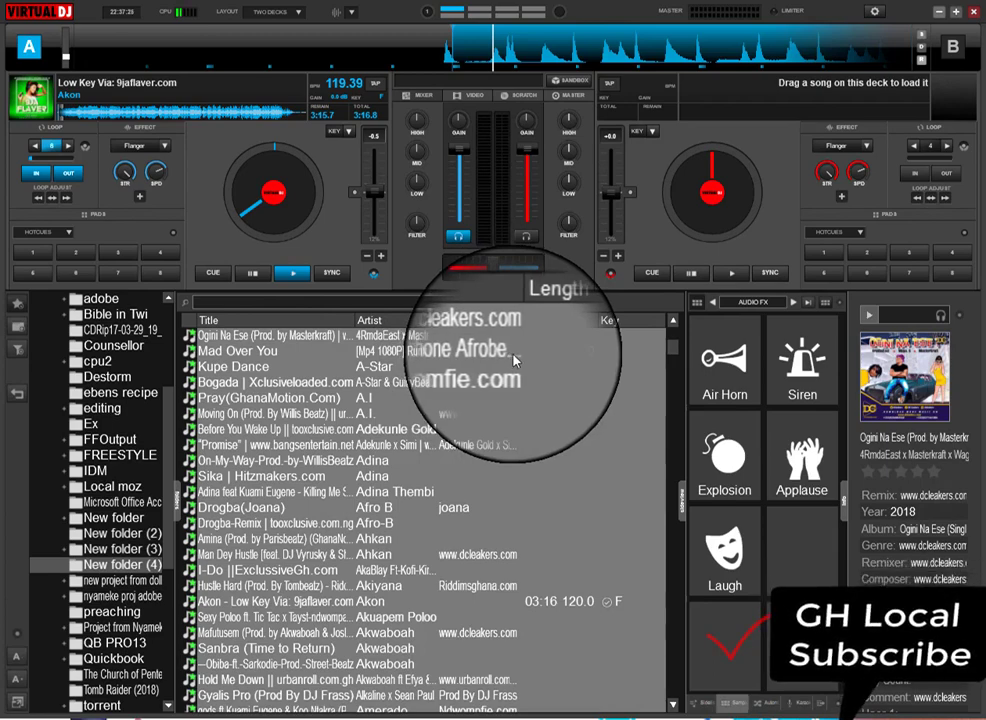
{"action": "right_click", "coordinate": [405, 346]}
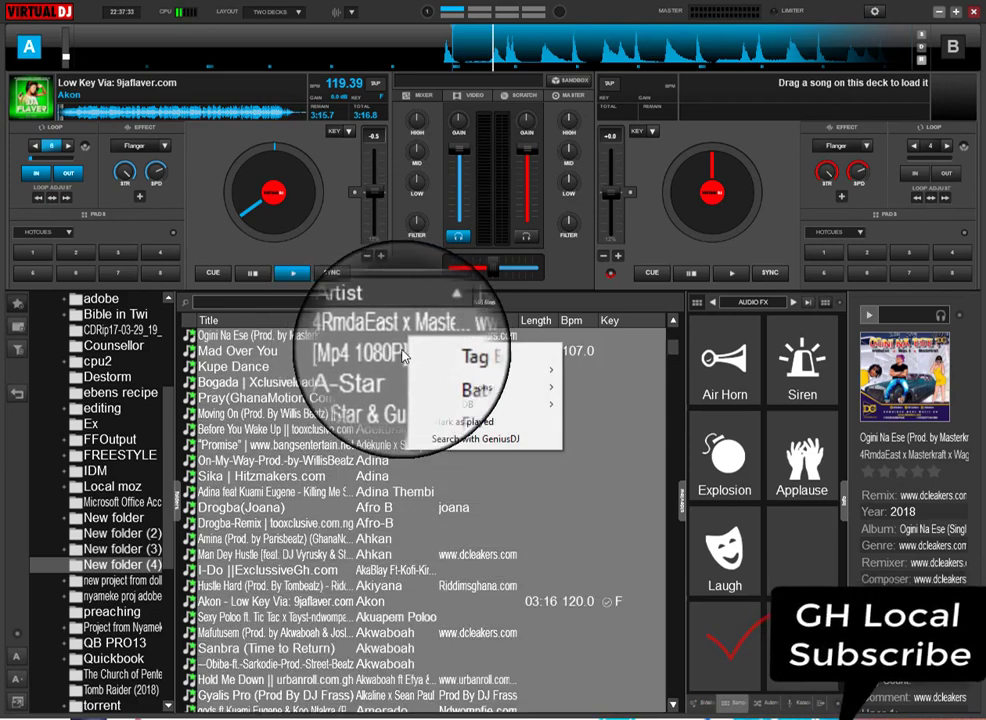
{"action": "mouse_move", "coordinate": [493, 393]}
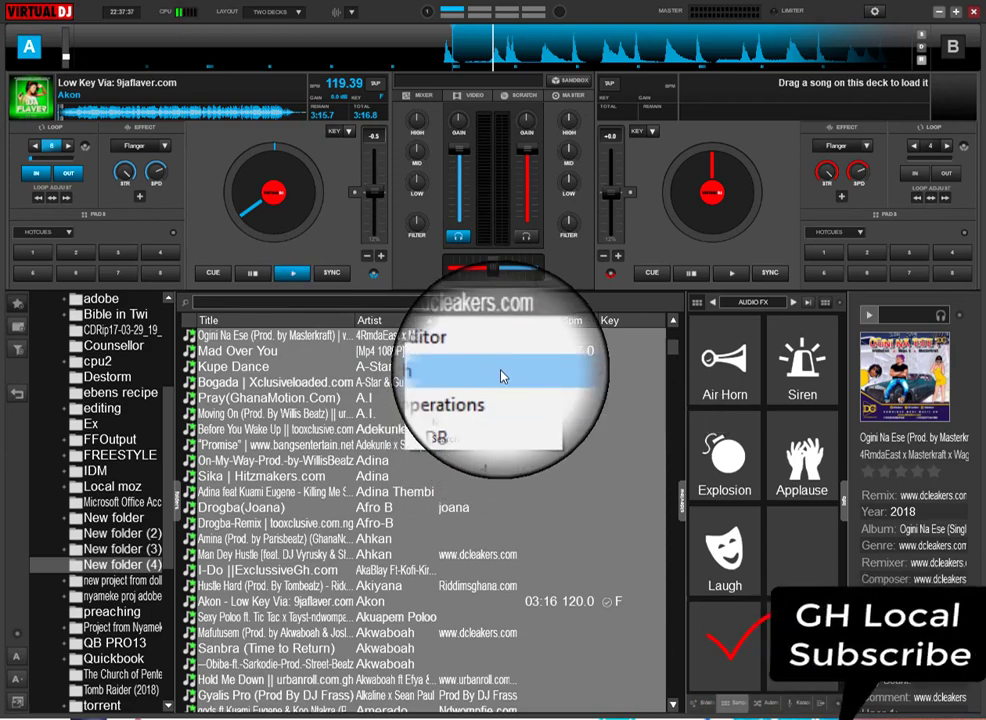
{"action": "mouse_move", "coordinate": [505, 371]}
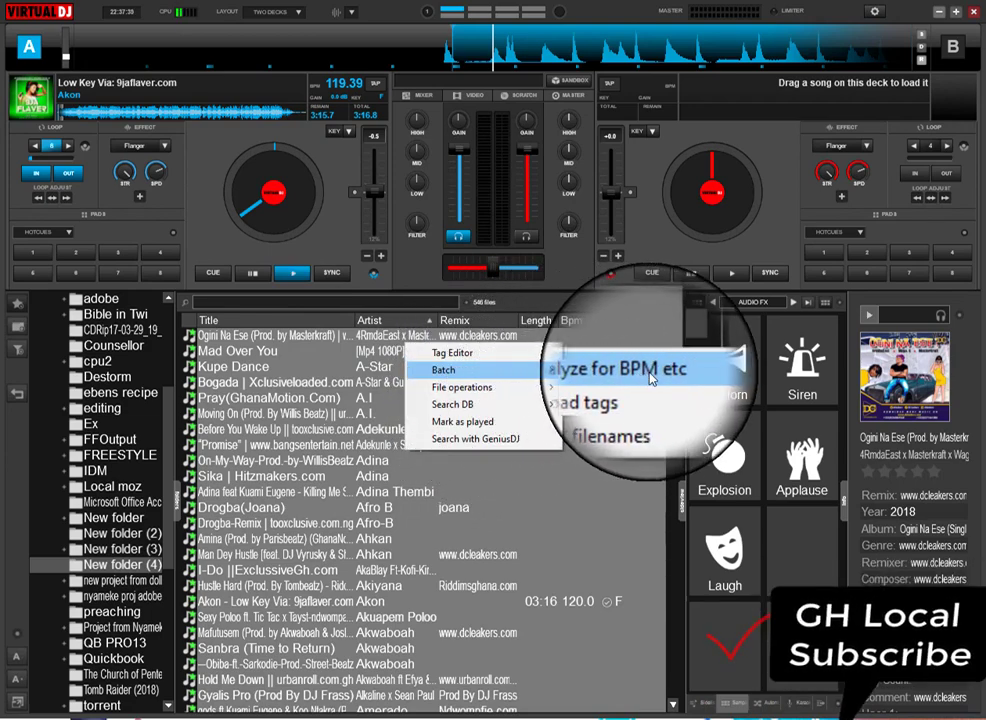
{"action": "left_click", "coordinate": [605, 372]}
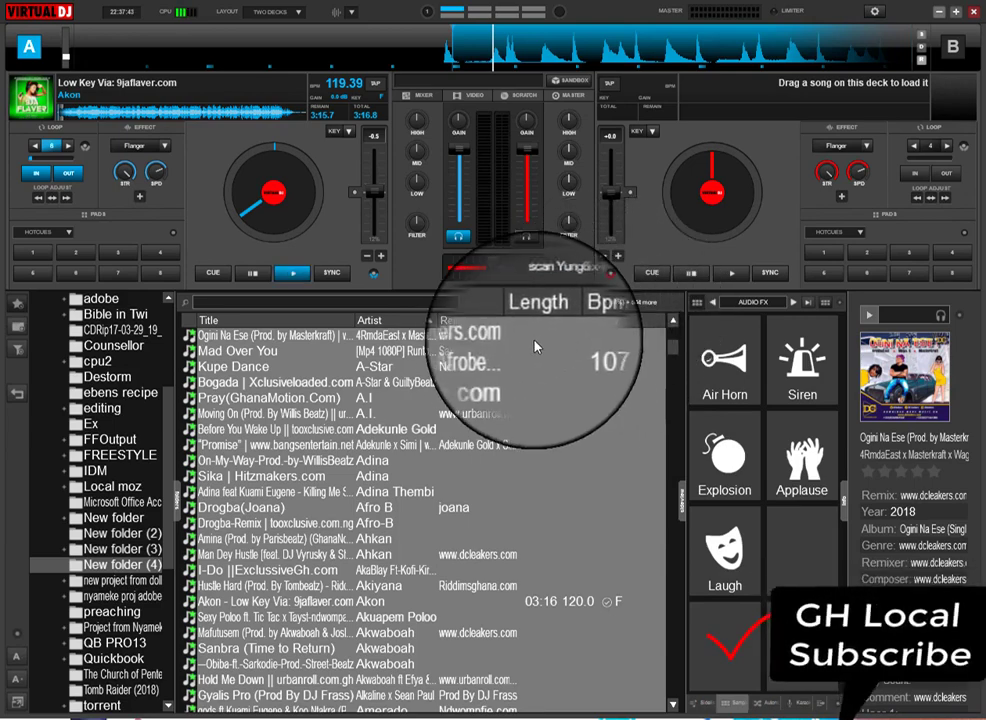
Sort the tracks of New folder (4) by ascending BPM and look through the sorted list.
{"action": "scroll", "coordinate": [528, 380], "scroll_direction": "up", "scroll_amount": 5}
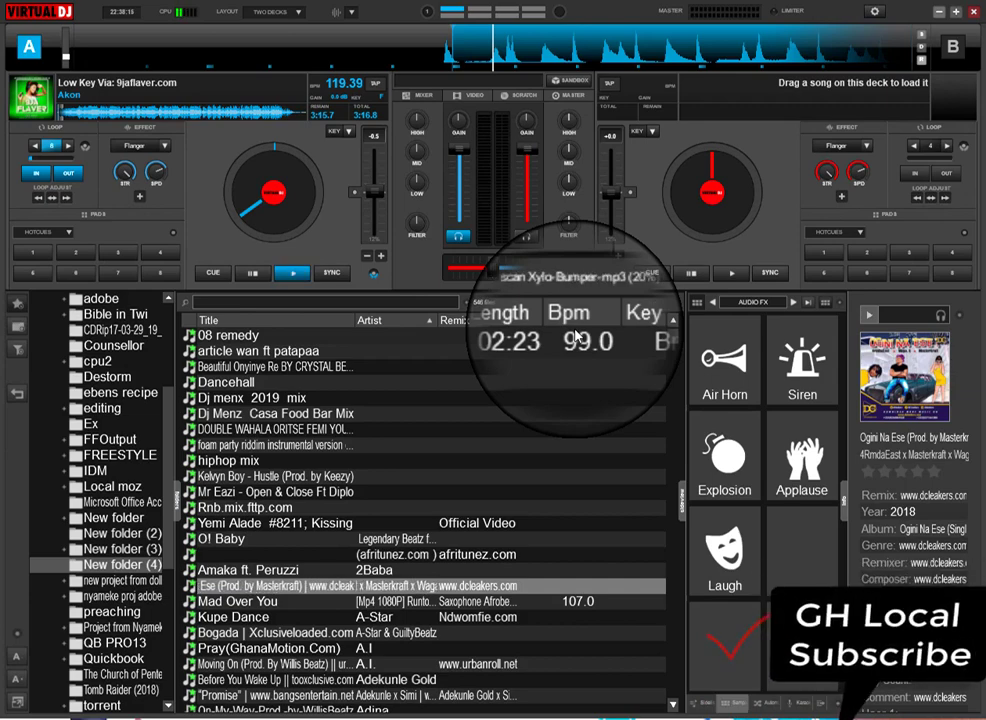
{"action": "scroll", "coordinate": [568, 390], "scroll_direction": "down", "scroll_amount": 7}
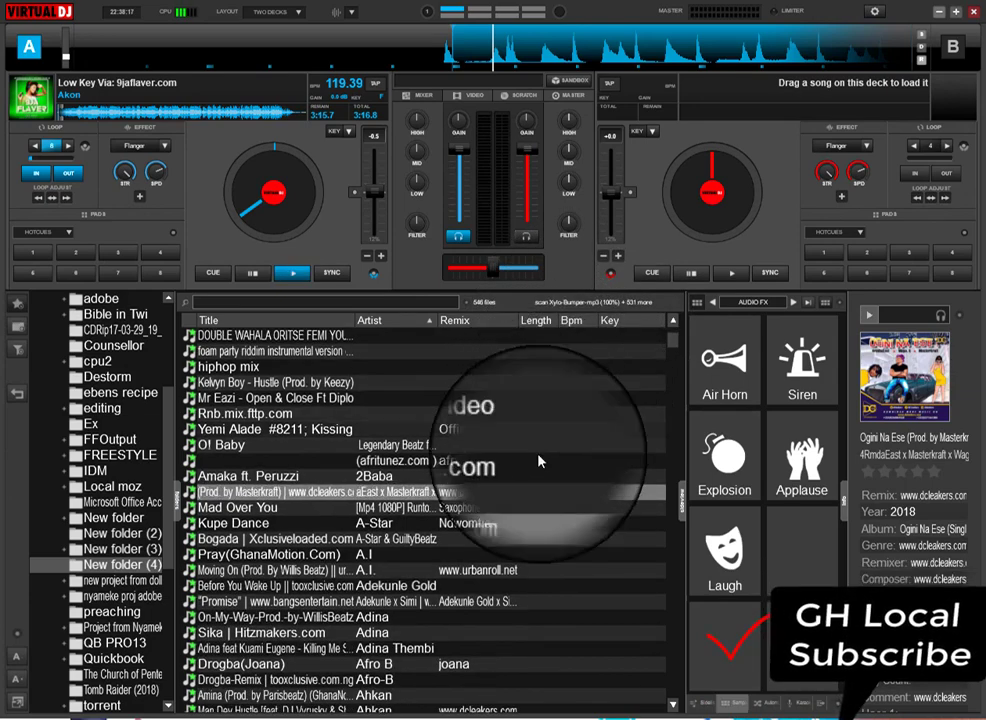
{"action": "scroll", "coordinate": [538, 490], "scroll_direction": "down", "scroll_amount": 5}
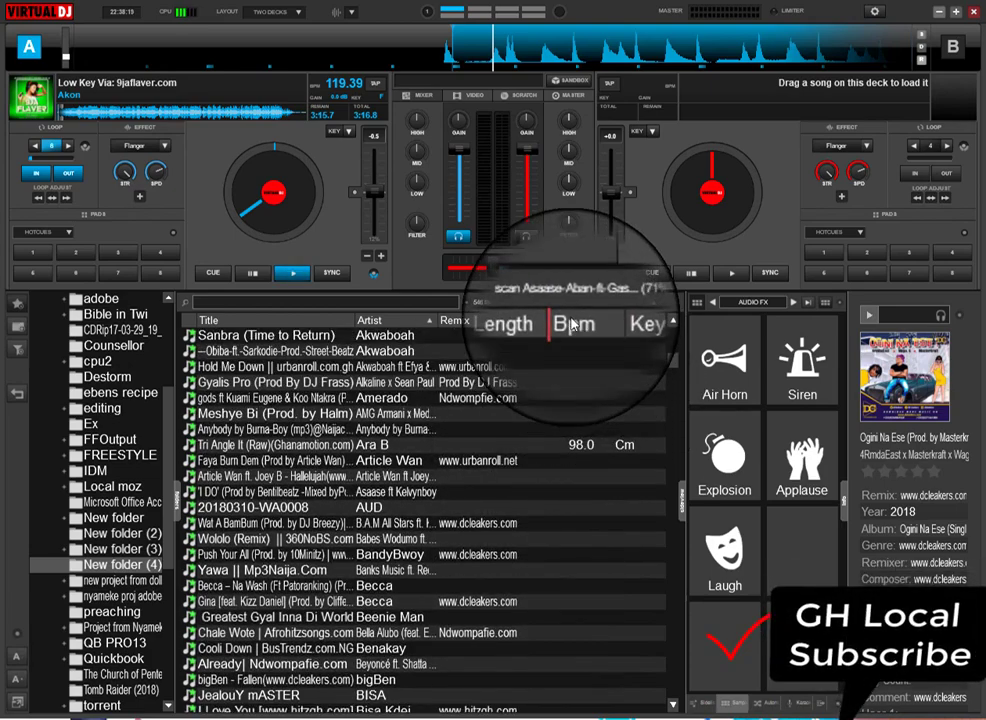
{"action": "left_click", "coordinate": [571, 320]}
{"action": "scroll", "coordinate": [566, 462], "scroll_direction": "up", "scroll_amount": 7}
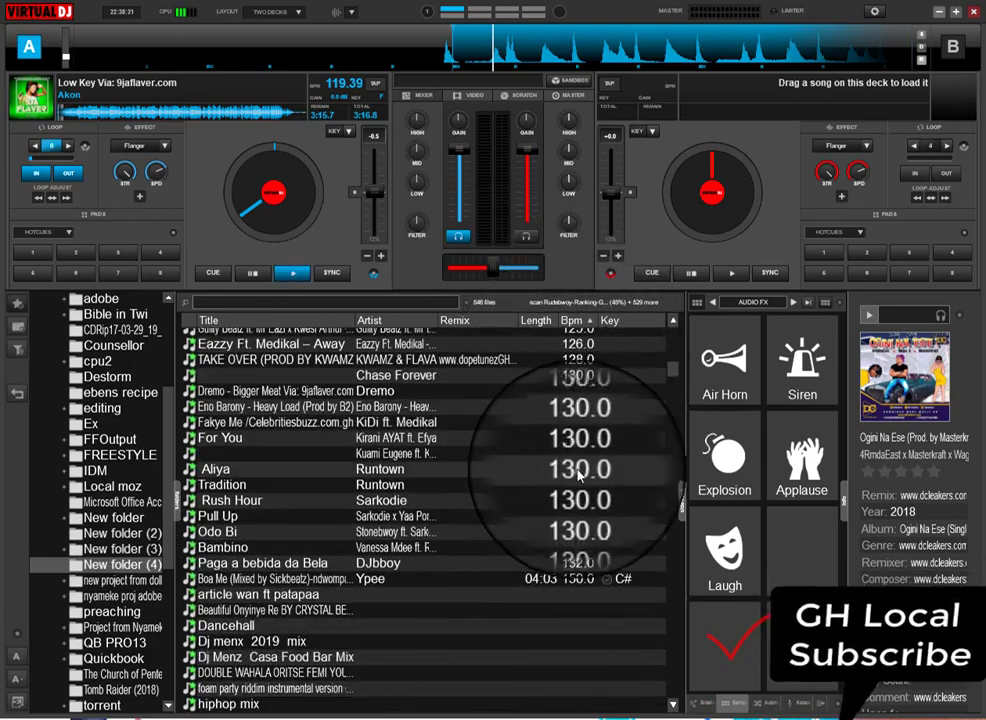
{"action": "scroll", "coordinate": [585, 515], "scroll_direction": "up", "scroll_amount": 15}
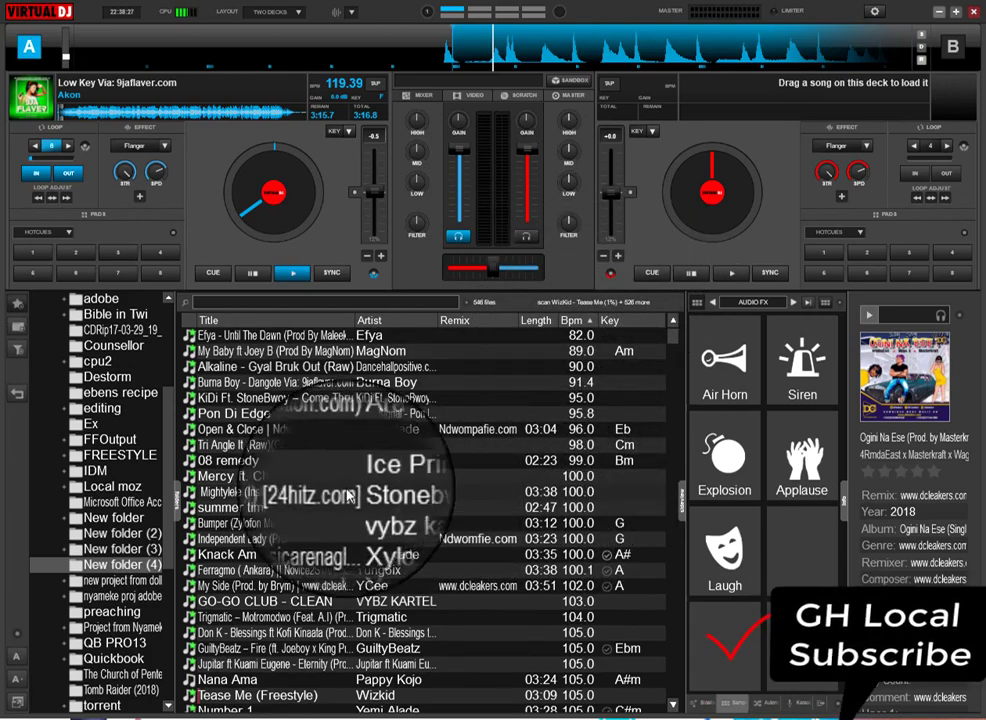
Load the 100 BPM track Mercy ft. Chip onto deck A, play it briefly and pause it.
{"action": "left_click", "coordinate": [285, 478]}
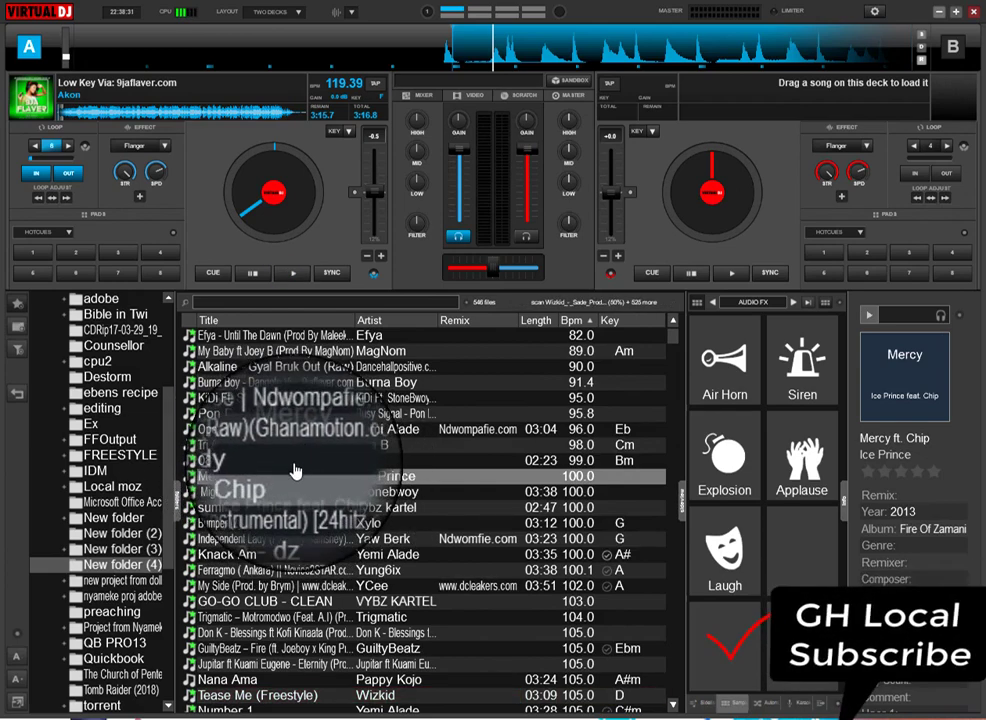
{"action": "left_click_drag", "start_coordinate": [295, 368], "coordinate": [240, 250]}
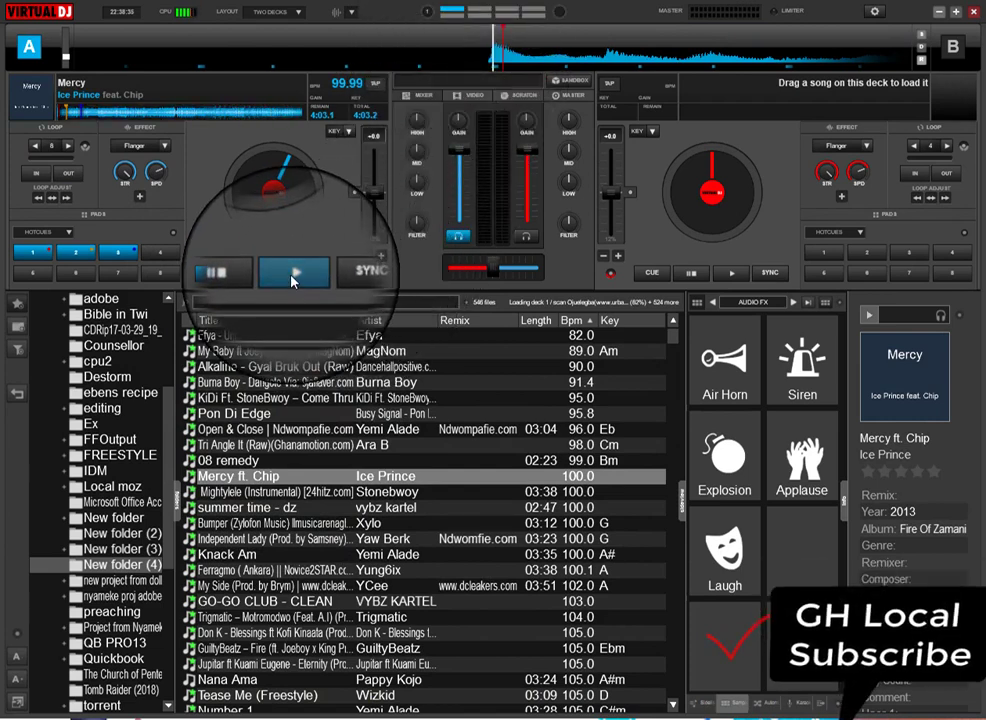
{"action": "left_click", "coordinate": [292, 278]}
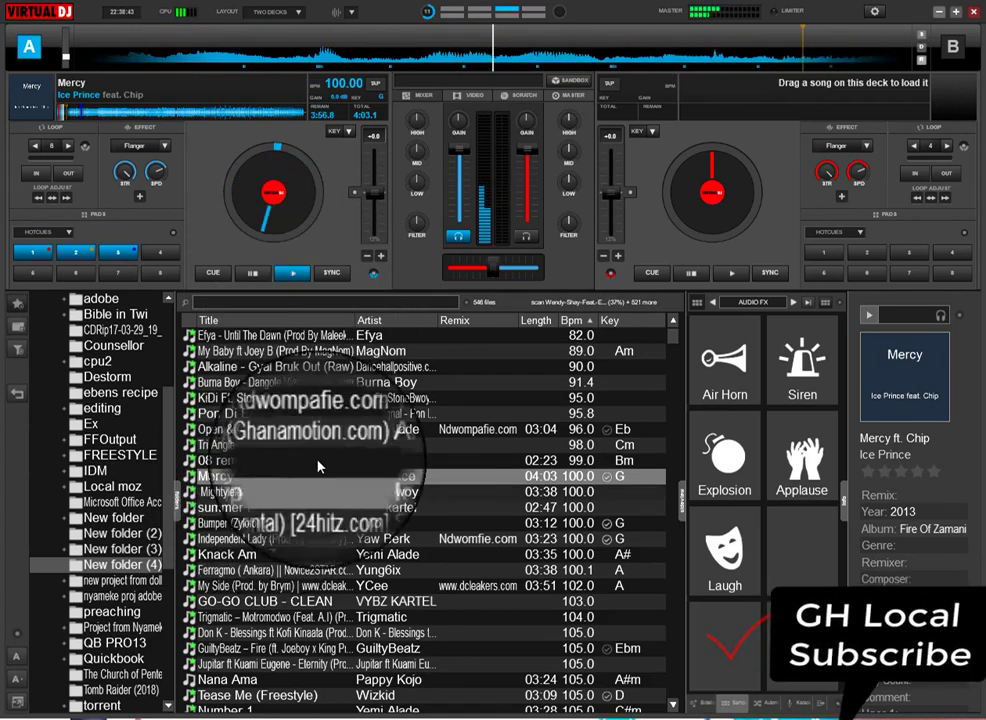
{"action": "left_click", "coordinate": [260, 275]}
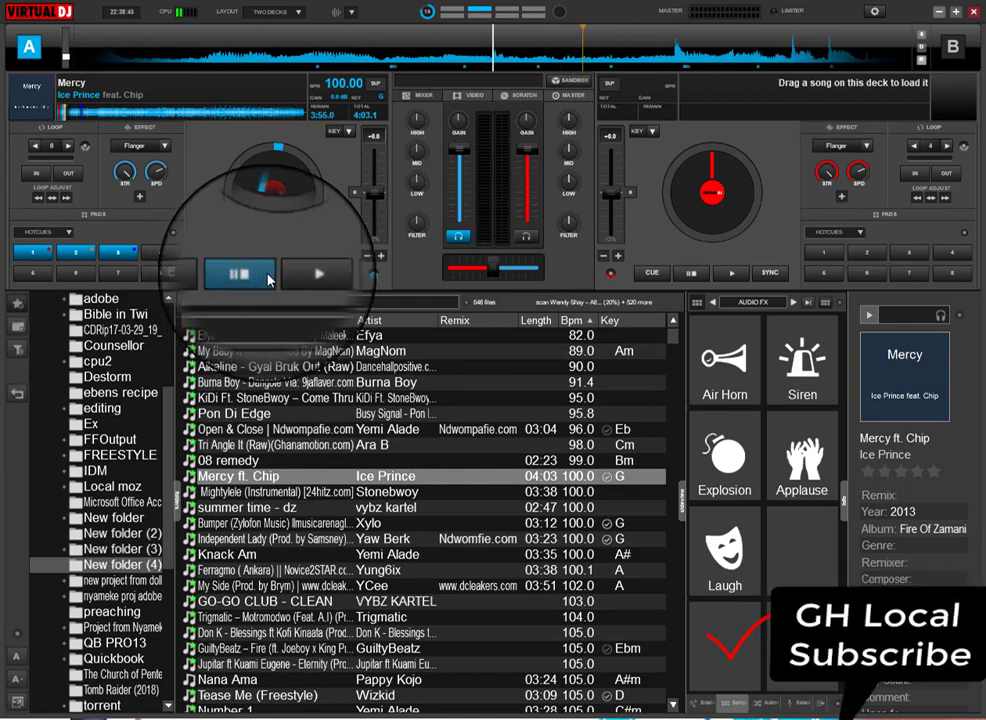
Resume playback on deck A, load Mightylele (Instrumental) onto deck B and start playing it.
{"action": "mouse_move", "coordinate": [495, 276]}
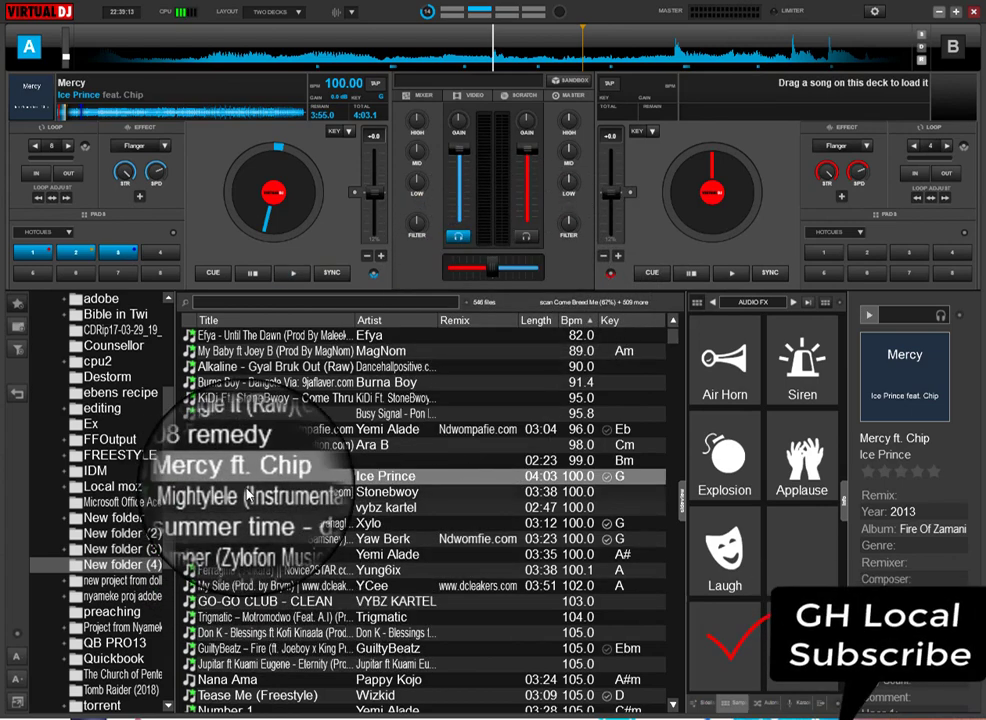
{"action": "left_click", "coordinate": [287, 280]}
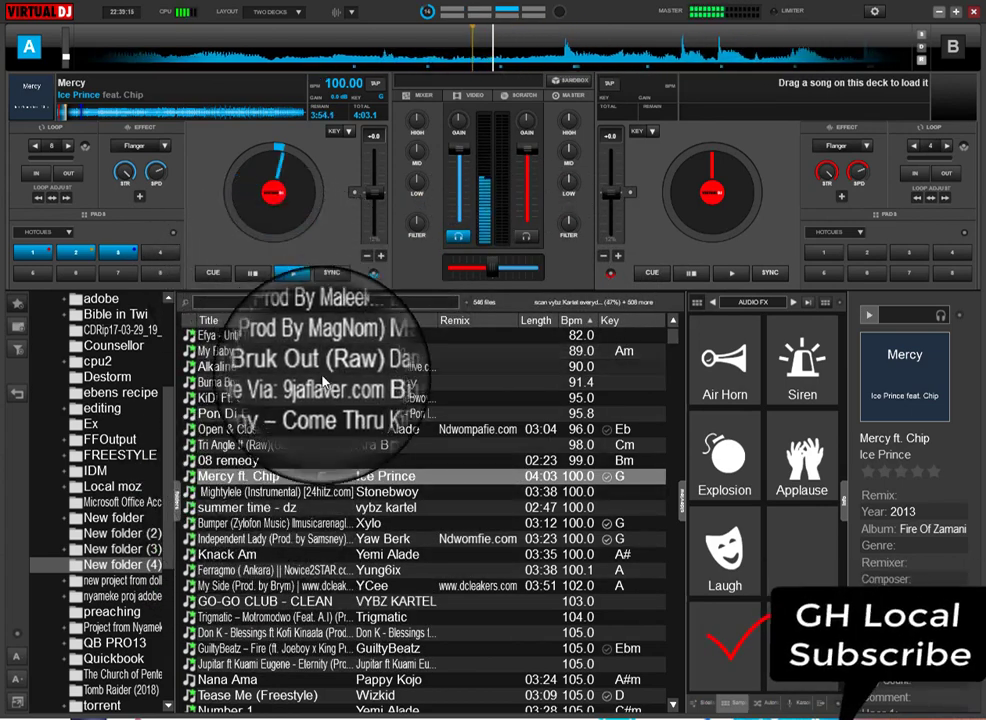
{"action": "left_click", "coordinate": [236, 493]}
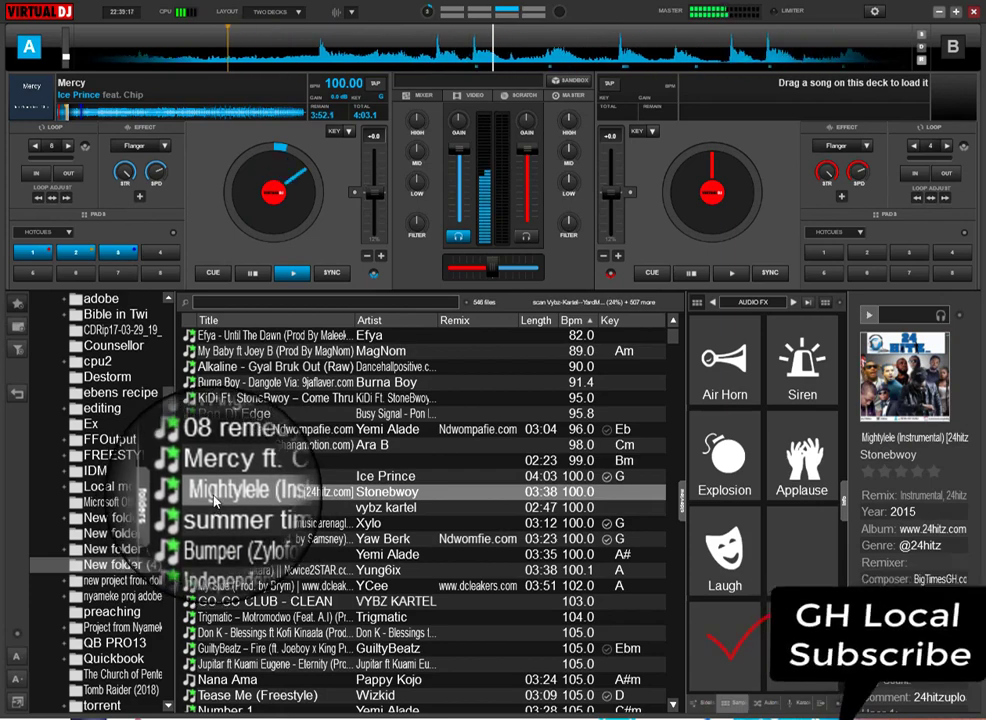
{"action": "left_click_drag", "start_coordinate": [214, 500], "coordinate": [705, 215]}
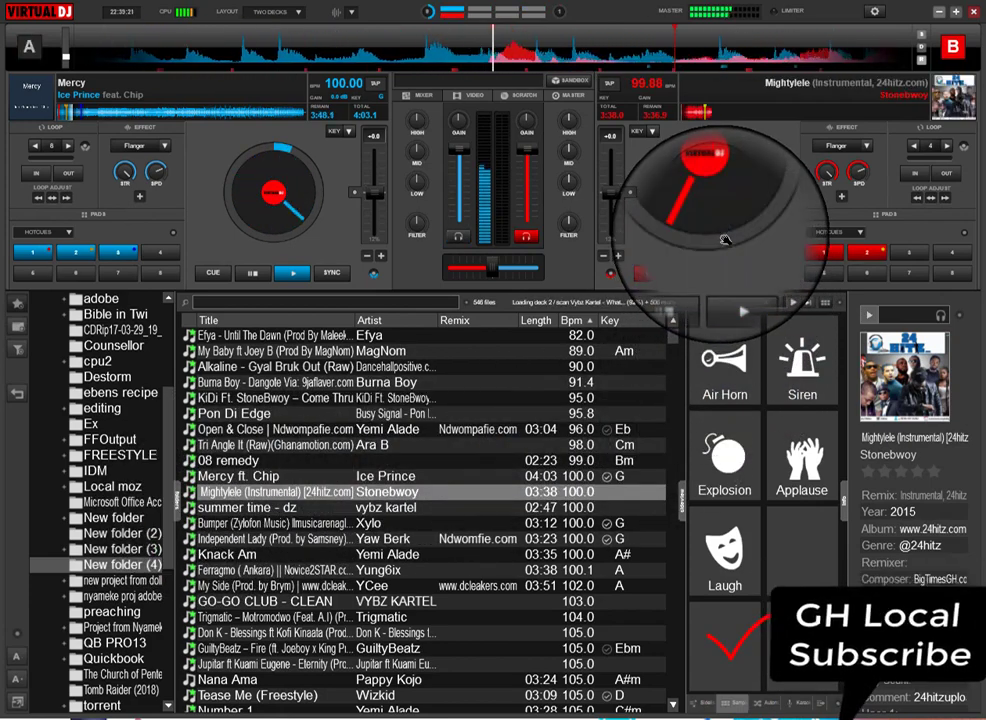
{"action": "left_click", "coordinate": [731, 272]}
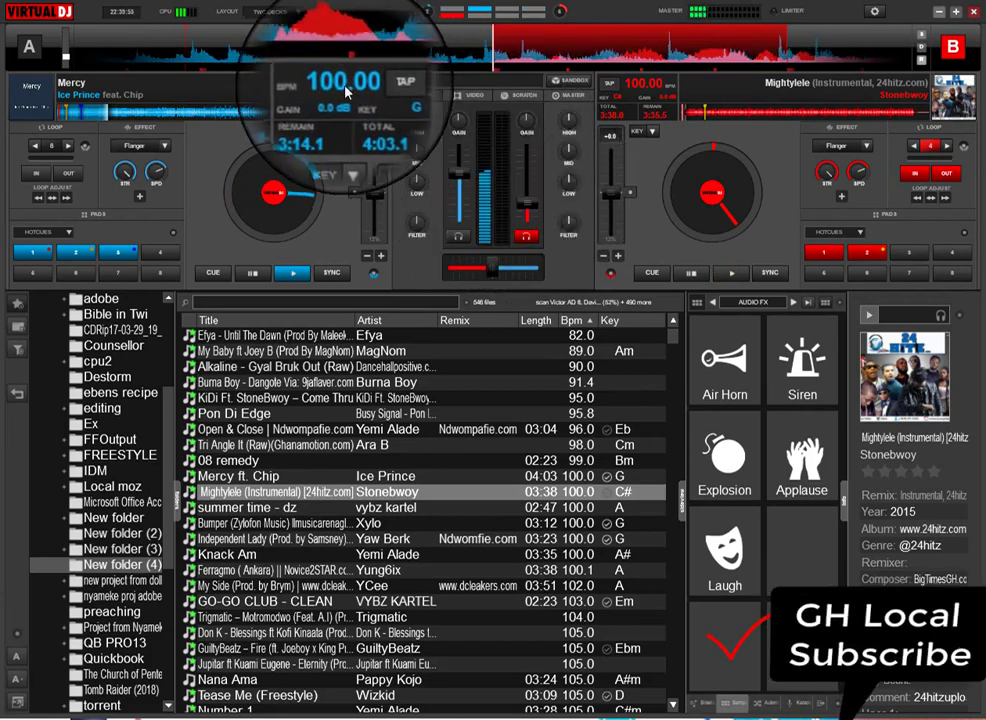
Raise deck B's volume fader and move the crossfader fully over to deck B.
{"action": "left_click_drag", "start_coordinate": [528, 213], "coordinate": [535, 183]}
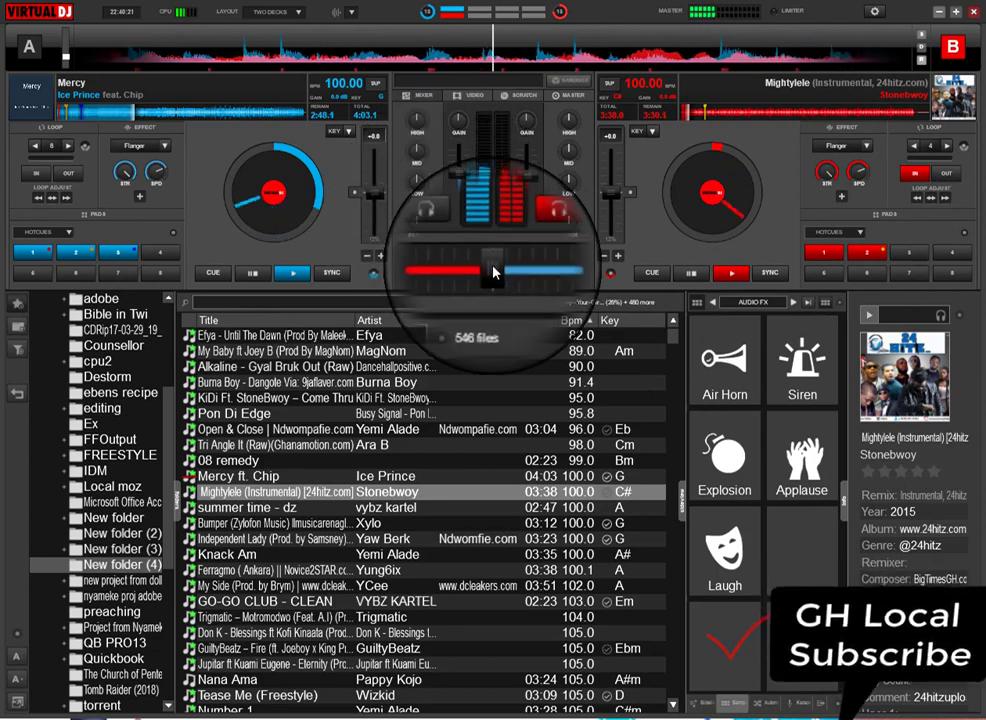
{"action": "left_click_drag", "start_coordinate": [496, 272], "coordinate": [528, 273]}
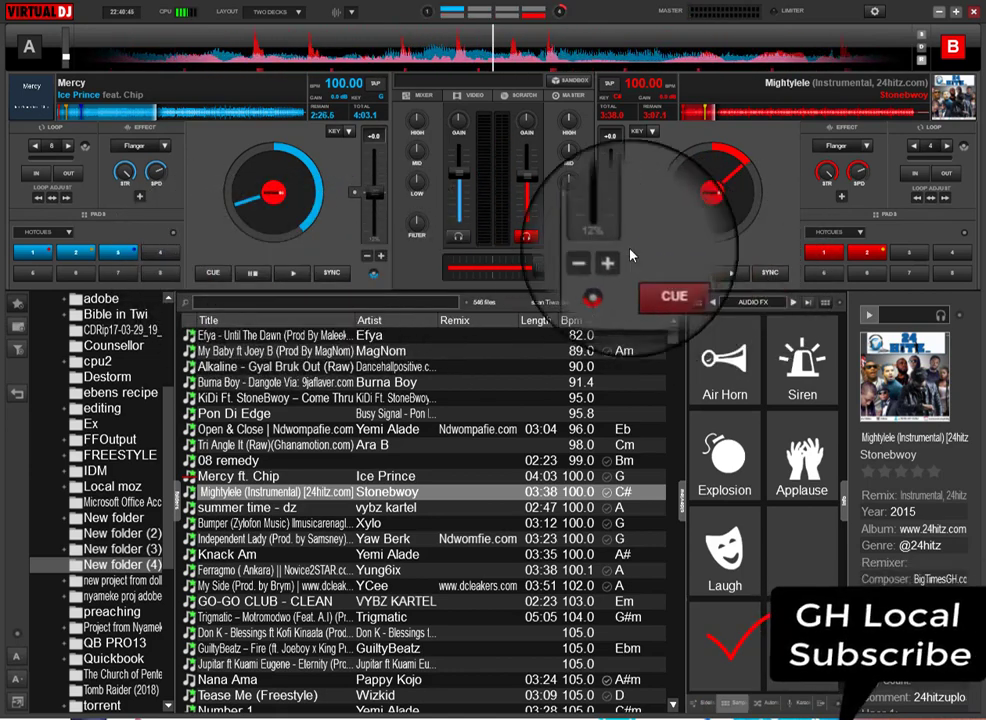
{"action": "mouse_move", "coordinate": [620, 176]}
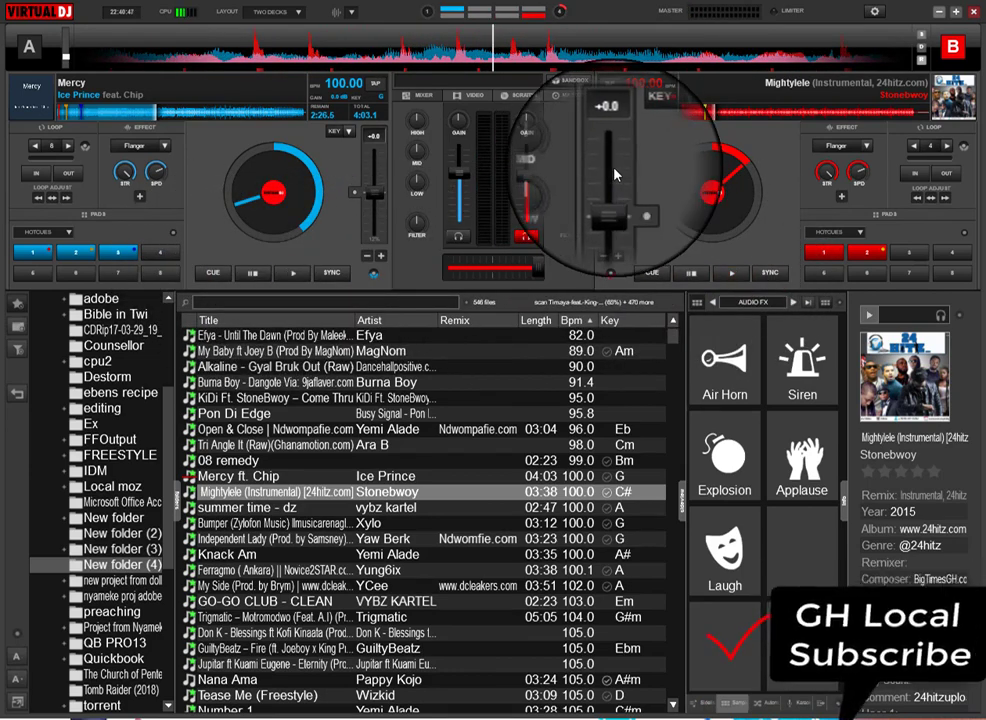